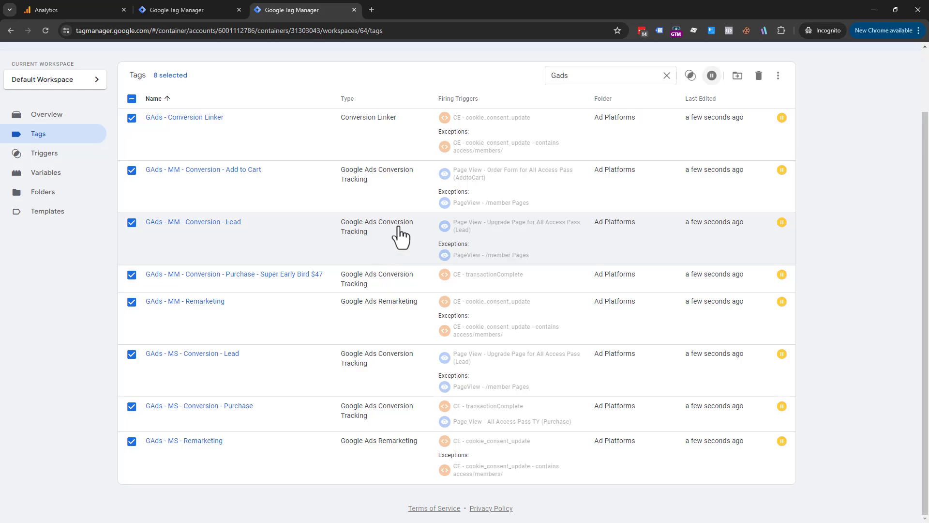
Step: Compare the filtered GAds tags with the server container's tag list and inspect the FB CAPI Tag - Events configuration
left_click(193, 6)
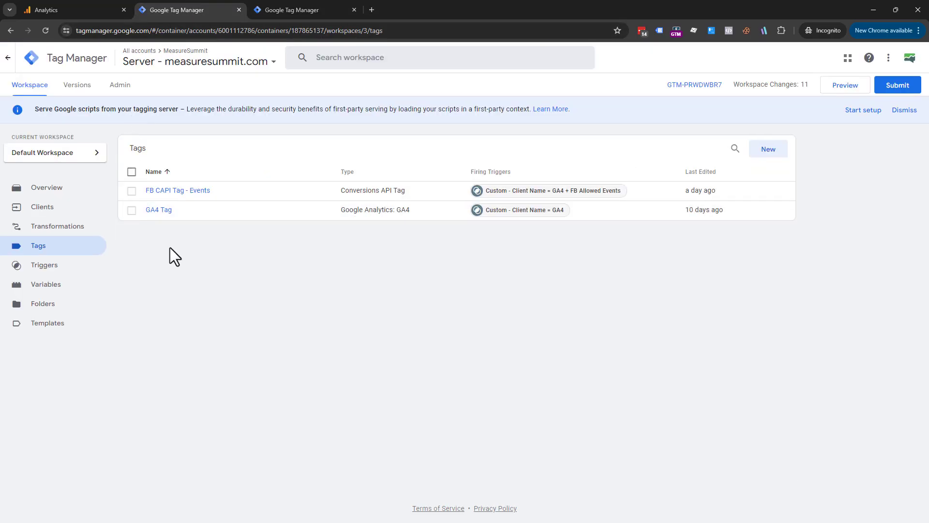
left_click(280, 8)
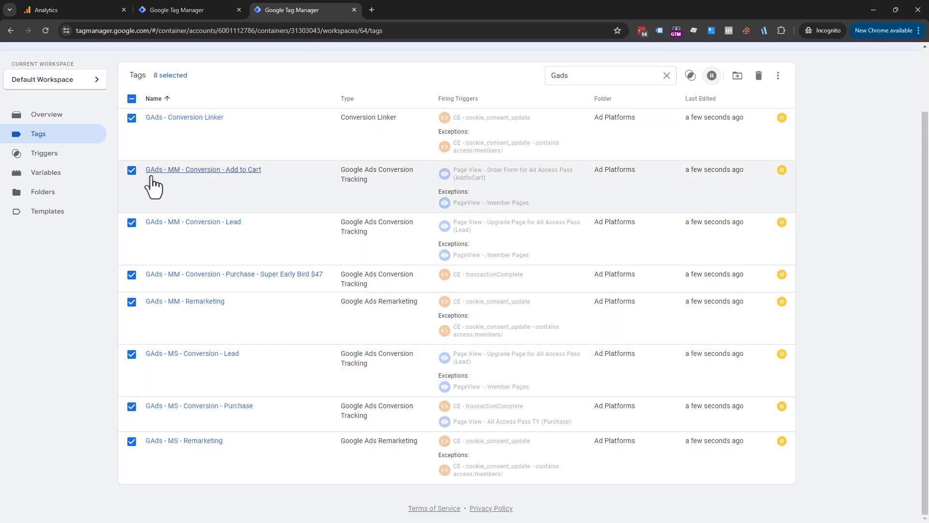
left_click(579, 75)
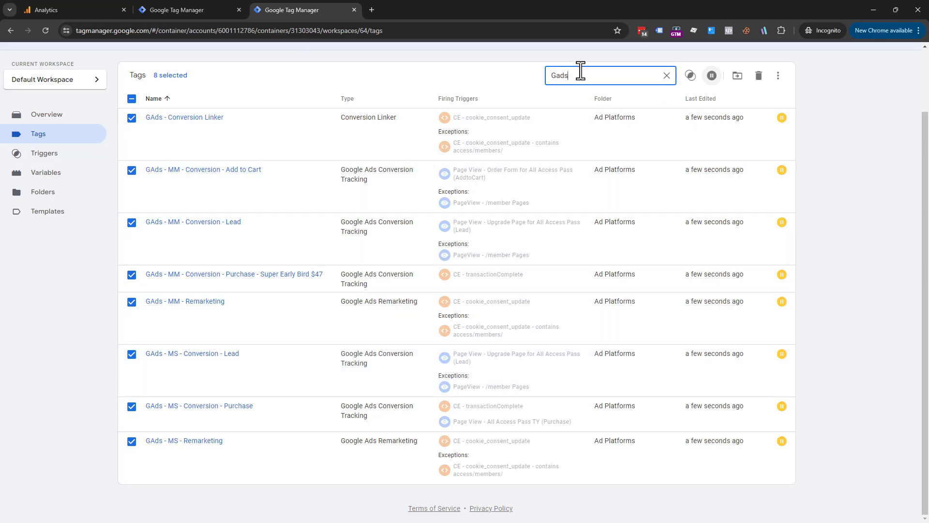
key("ctrl+a")
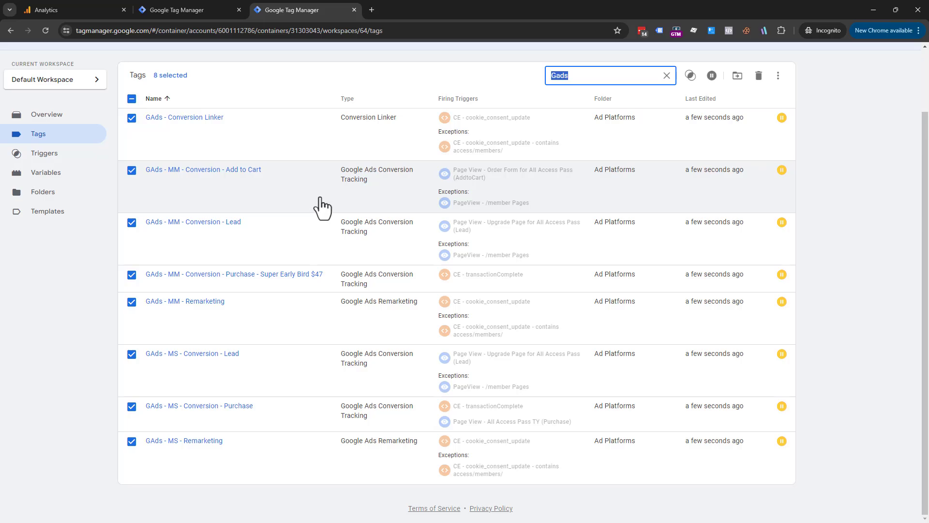
left_click(174, 9)
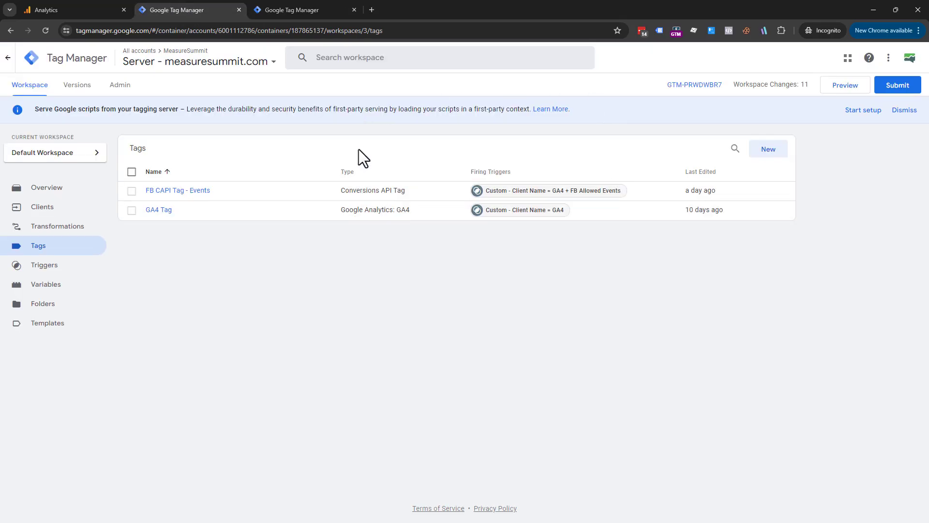
left_click(192, 190)
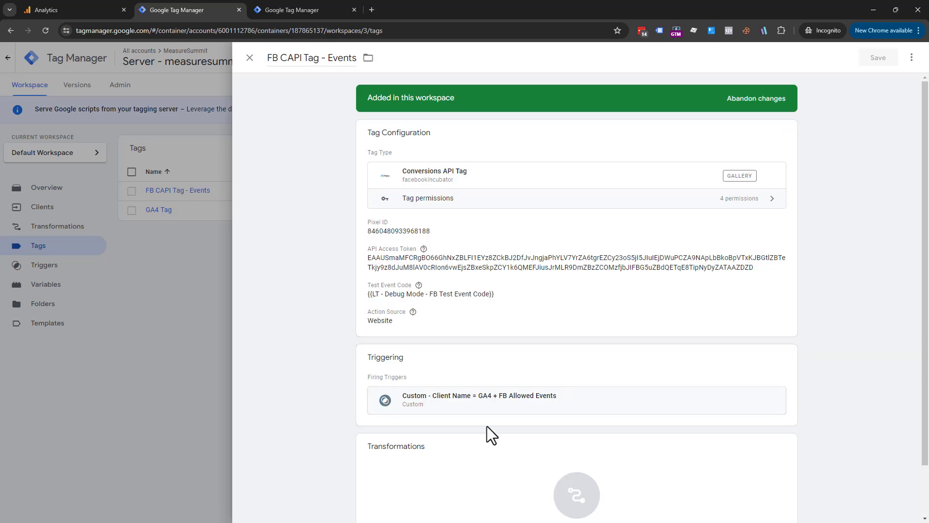
left_click(250, 59)
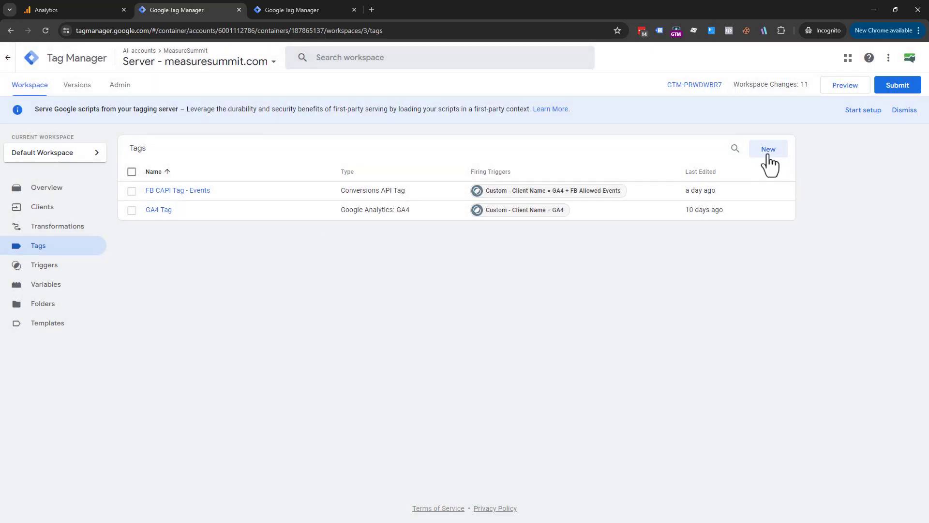
Step: Start a new tag in the measuresummit.com server container with the tag type Google Ads Conversion Tracking
left_click(769, 150)
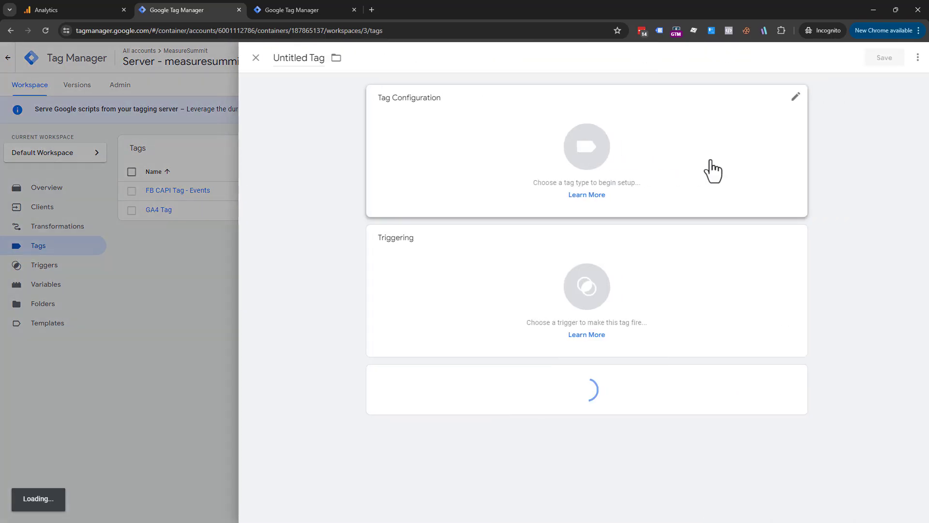
left_click(589, 155)
left_click(673, 172)
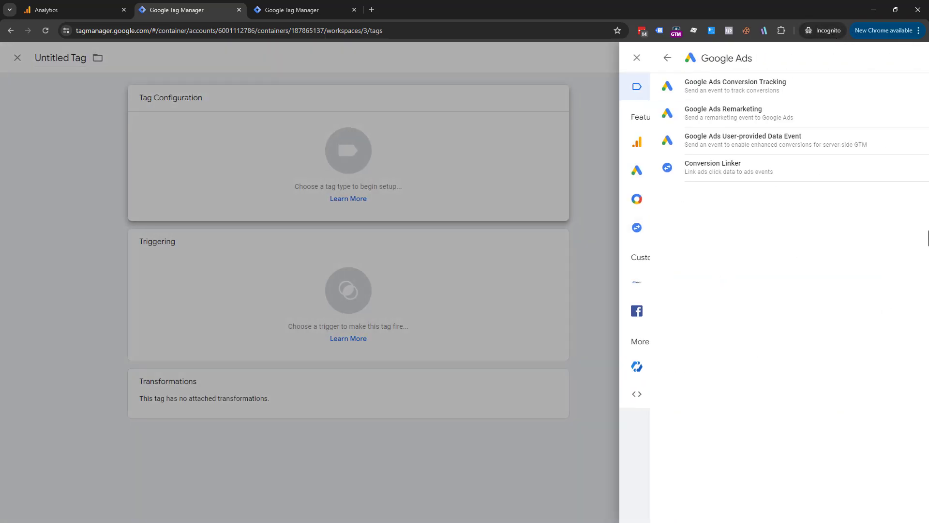
left_click(716, 88)
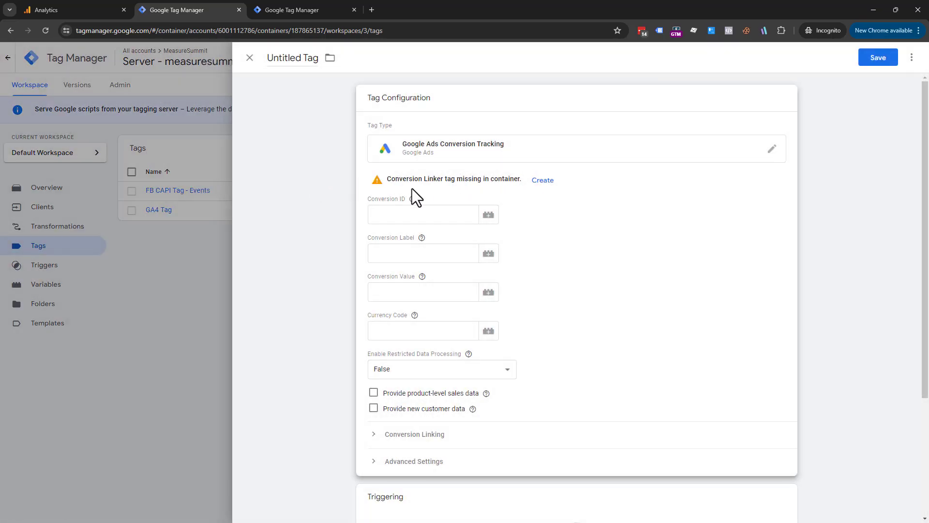
Step: Create the missing Conversion Linker tag with the All Pages trigger, name it "GAds - Conversion Linker" and save it
left_click(543, 180)
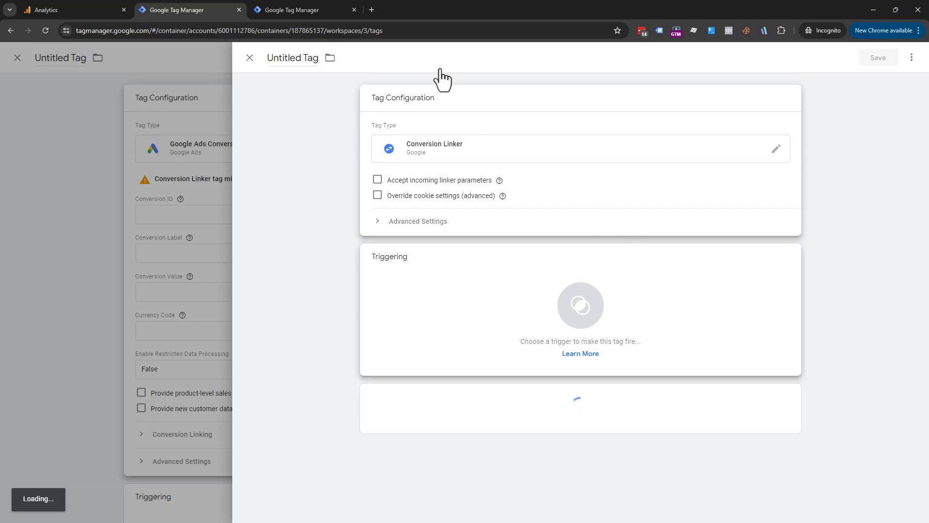
left_click(591, 324)
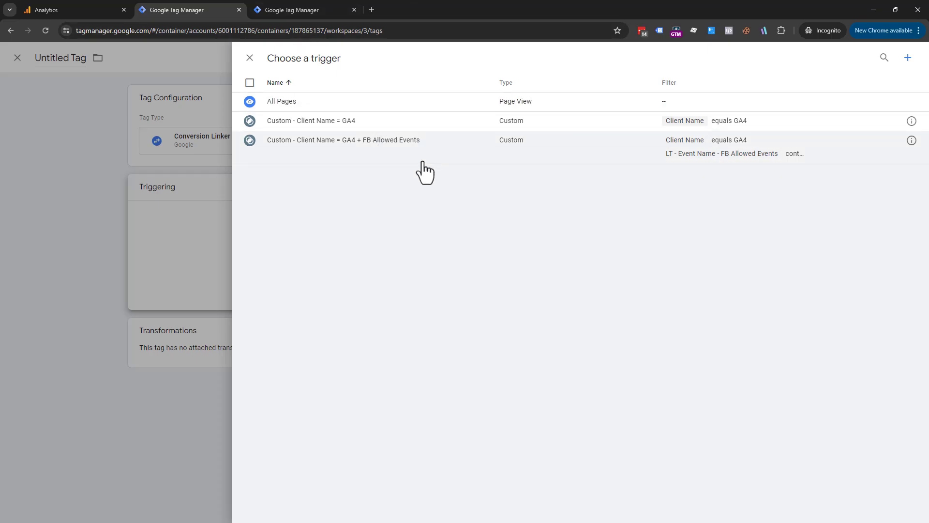
left_click(281, 101)
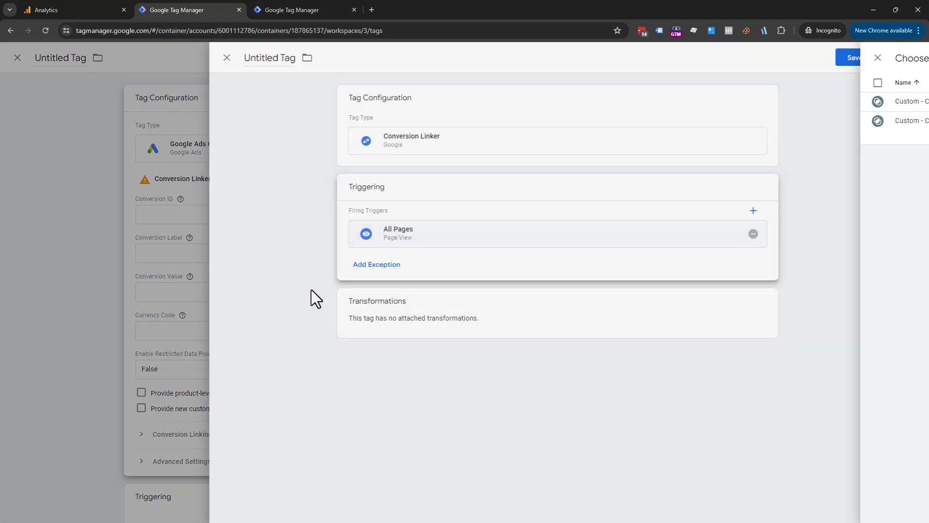
left_click(274, 57)
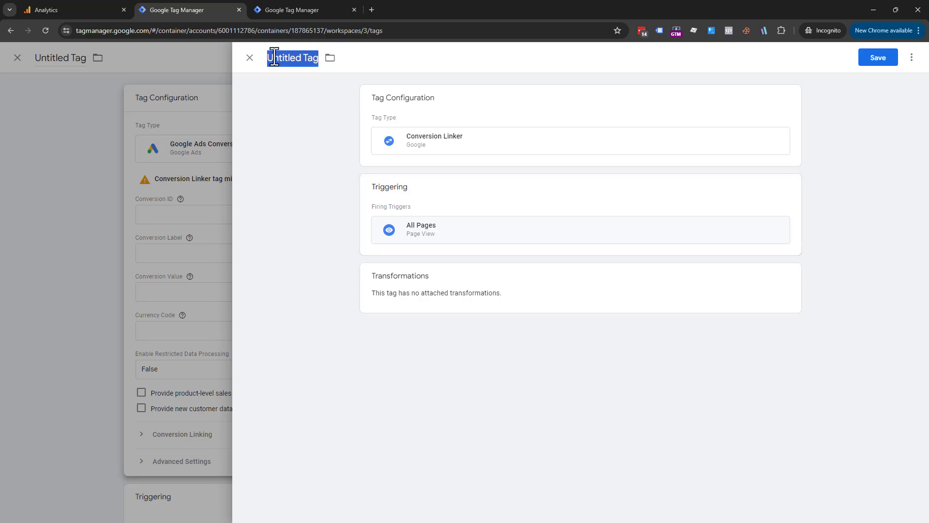
type("GAds")
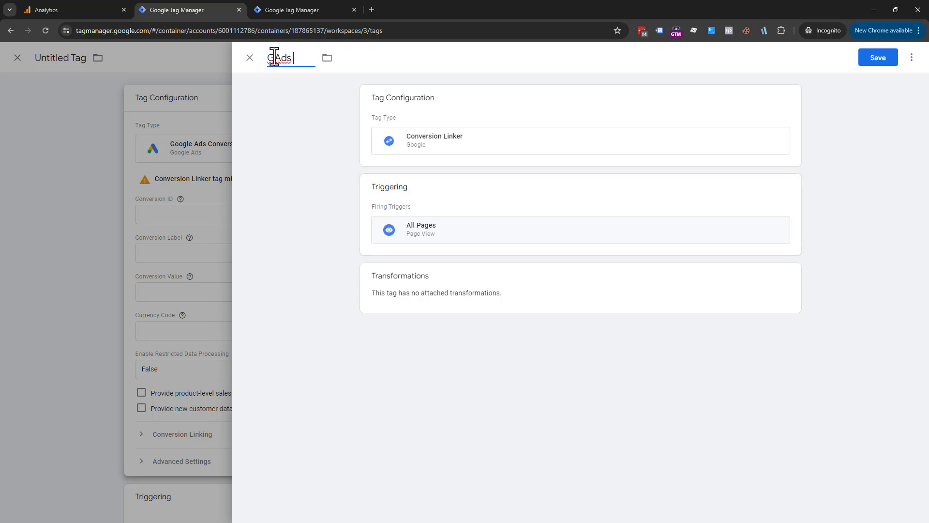
type(" - Conversion Linker")
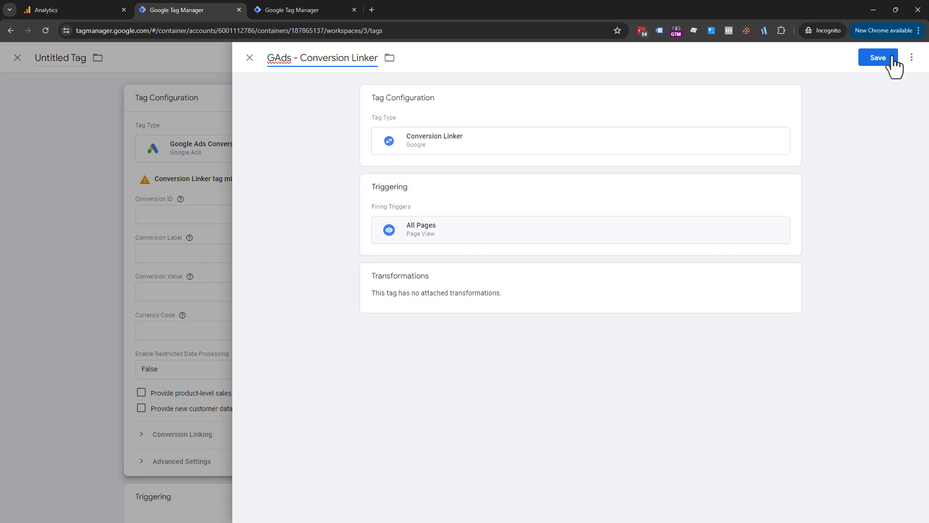
left_click(893, 58)
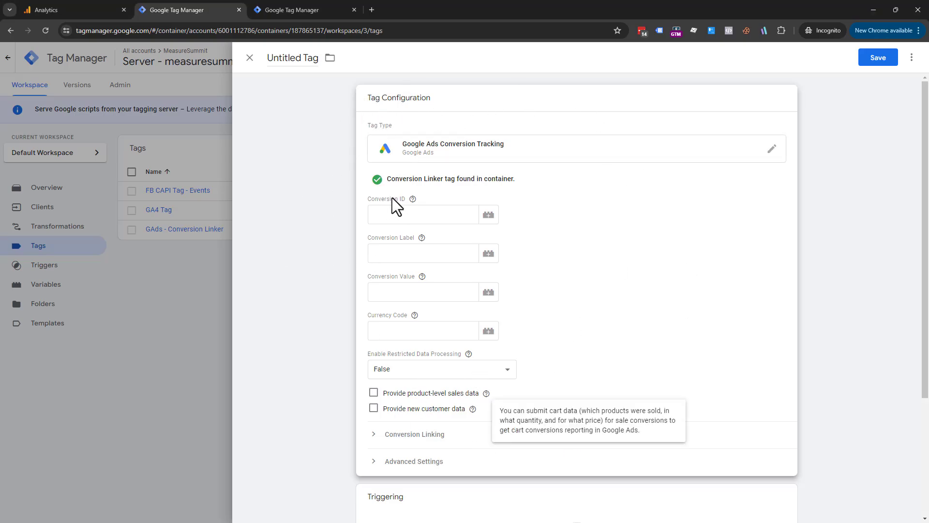
Step: Fill in the Google Ads conversion ID and conversion label, and set the conversion value to 1.00
left_click_drag(392, 198, 408, 198)
left_click(446, 209)
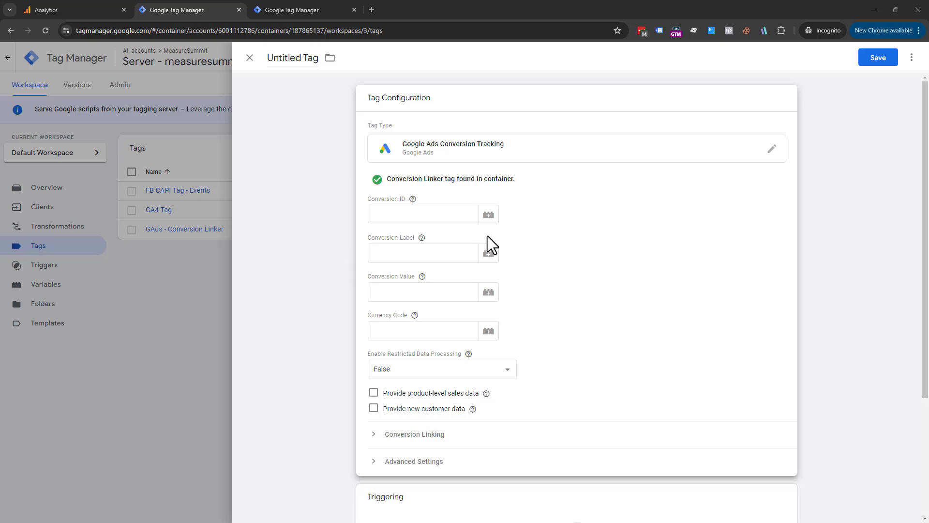
left_click(431, 209)
type("763243740")
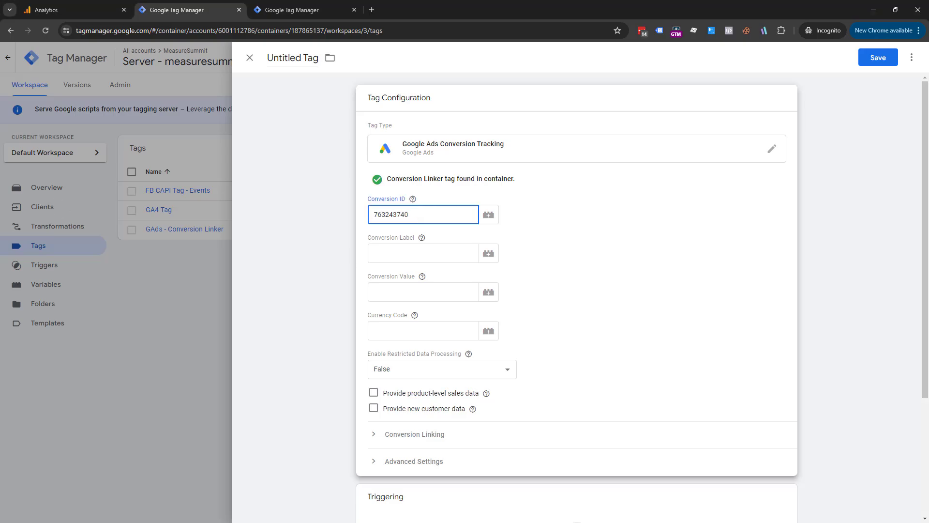
left_click(402, 257)
type("Do_MCJnCIvICEOfxwaYD")
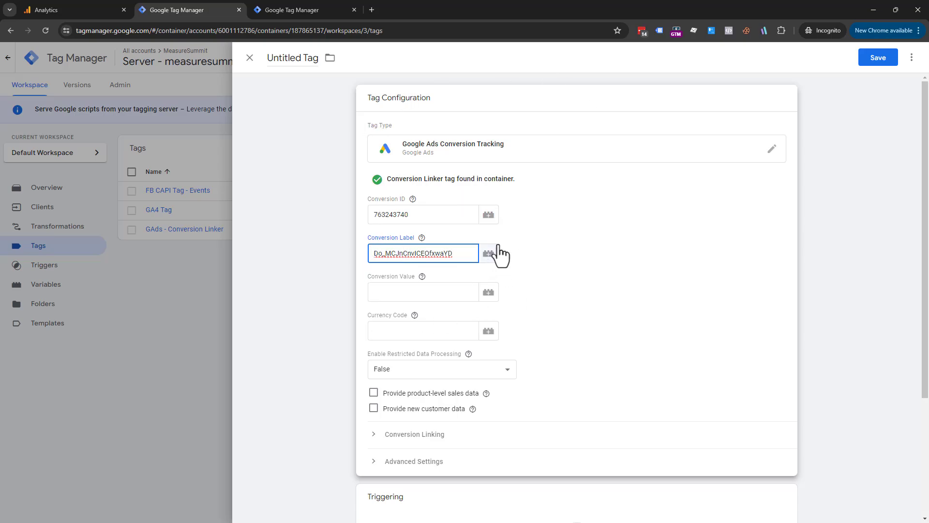
left_click(435, 291)
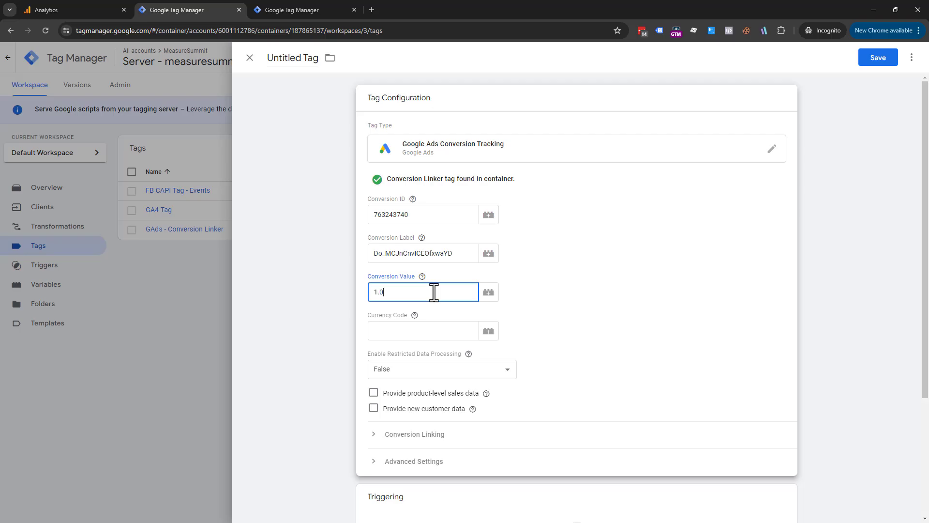
left_click(695, 228)
Step: Add a new Custom Event trigger to the conversion tag with the event name "purchase", firing on all custom events
scroll(588, 247, "down", 3)
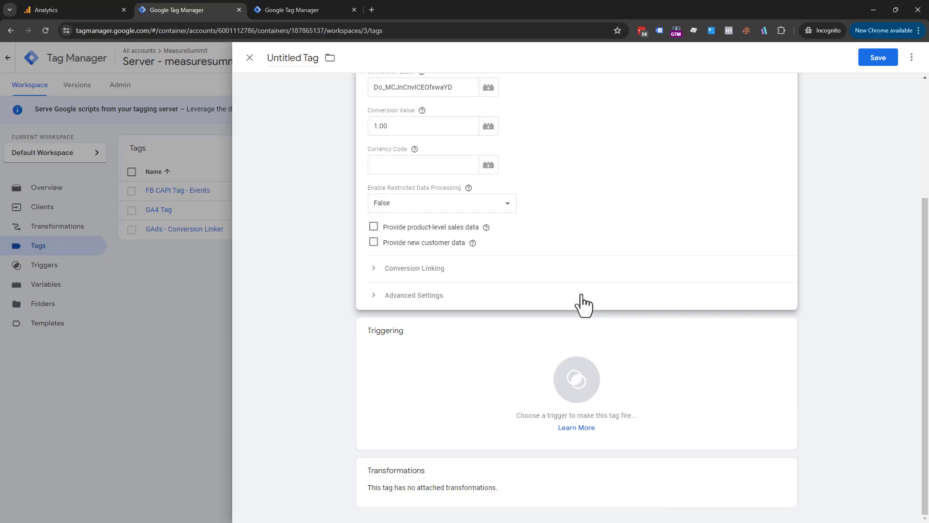
scroll(631, 384, "up", 3)
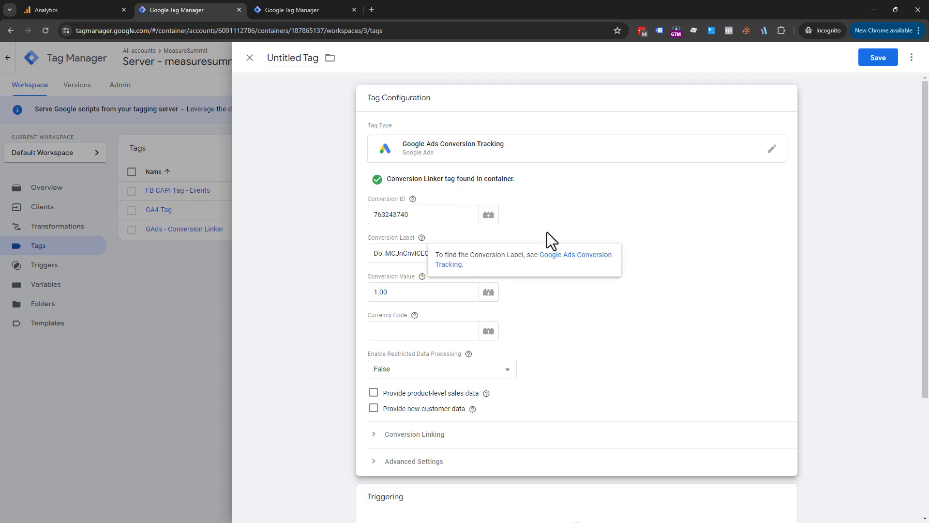
scroll(624, 290, "down", 3)
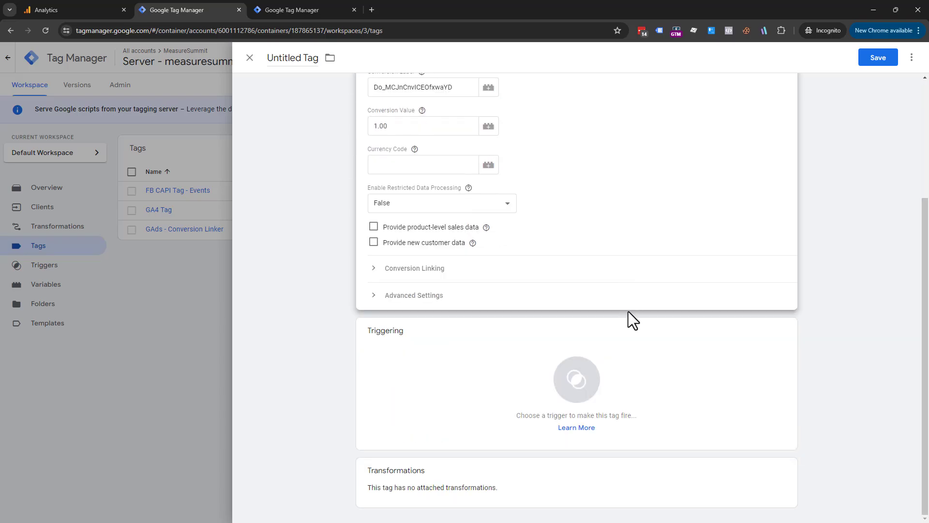
left_click(577, 401)
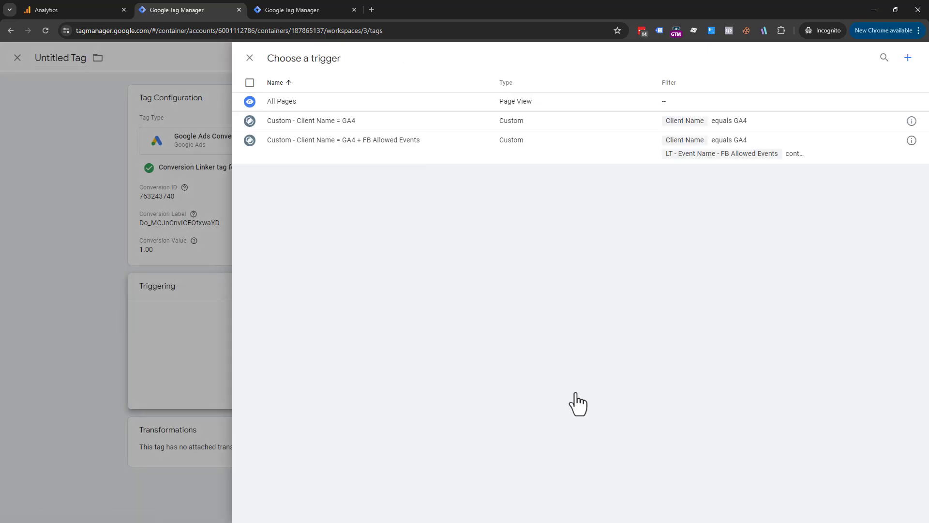
left_click(908, 57)
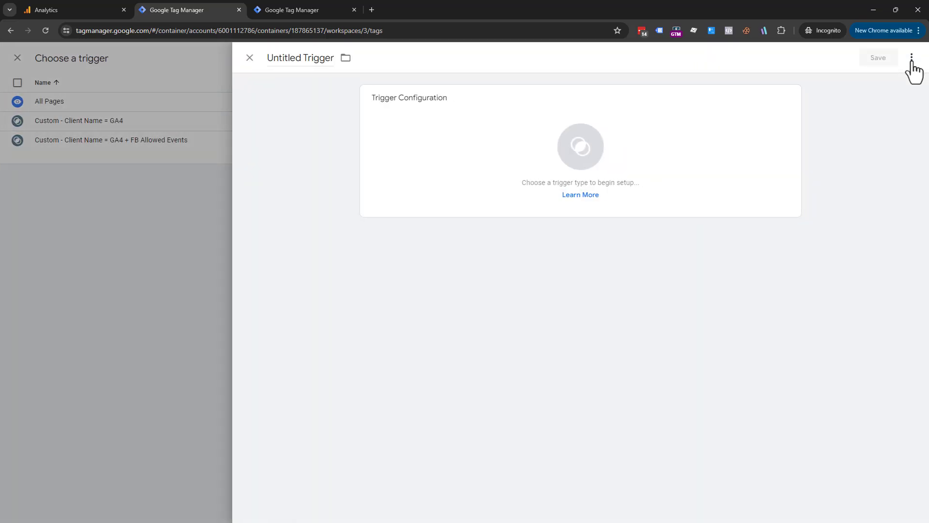
left_click(576, 153)
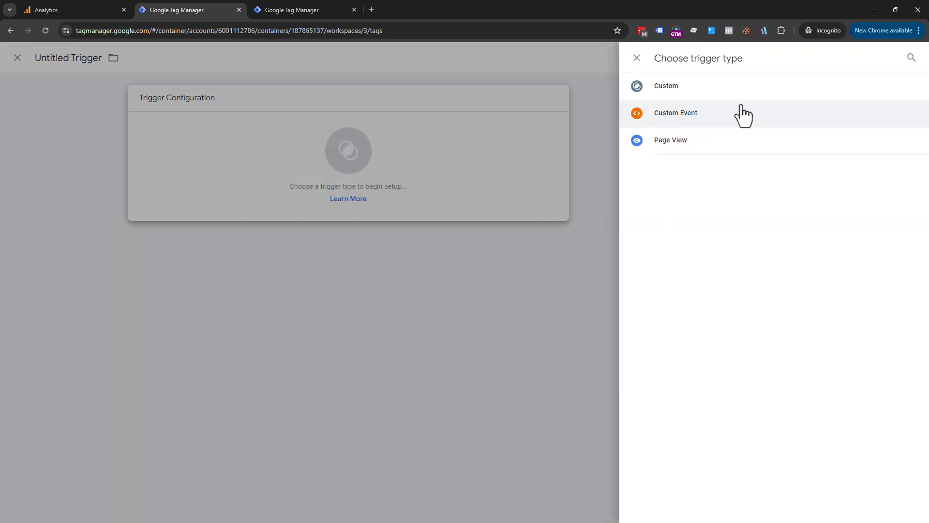
left_click(696, 121)
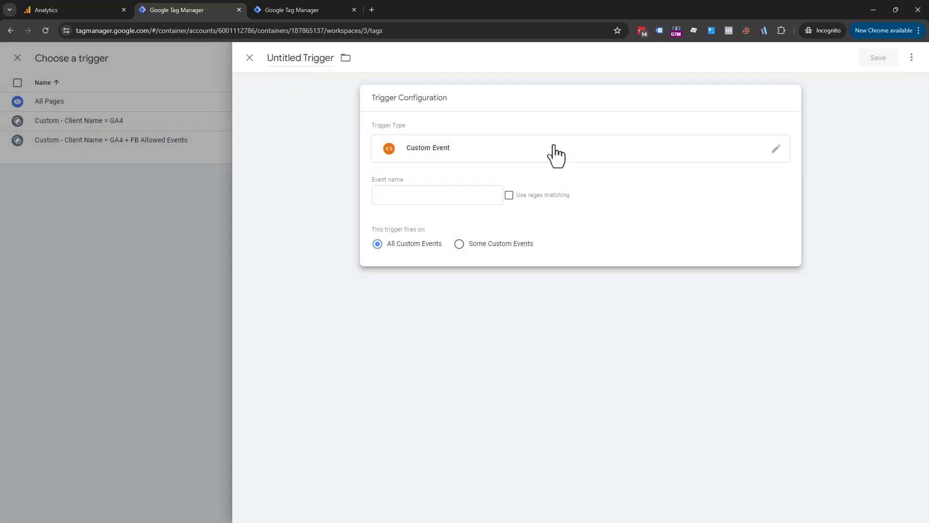
left_click(455, 194)
type("purchase")
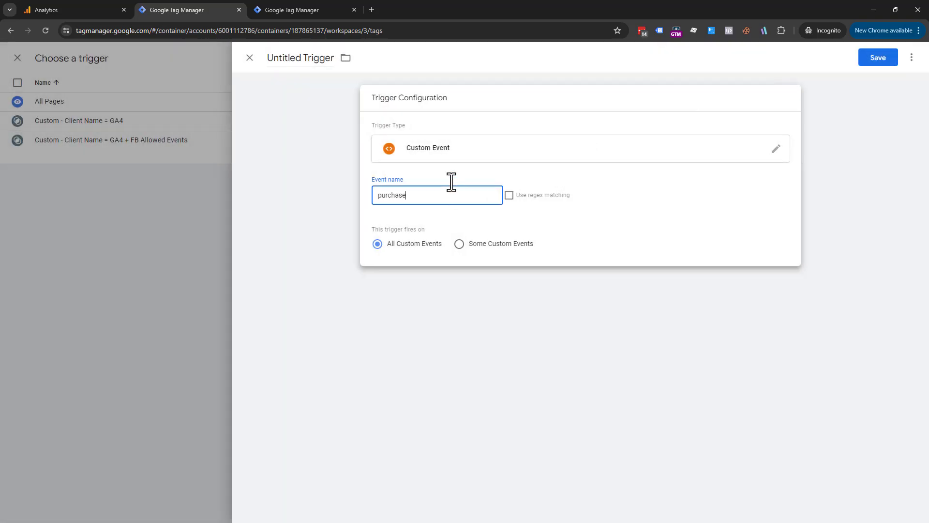
Step: Name the new trigger "CE - purchase" and save it to the conversion tag
left_click(321, 53)
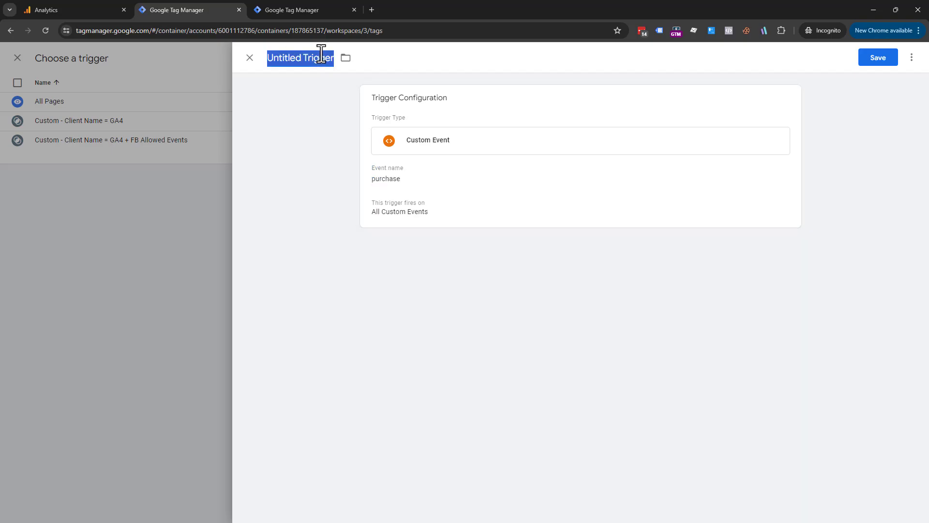
type("CE - pu")
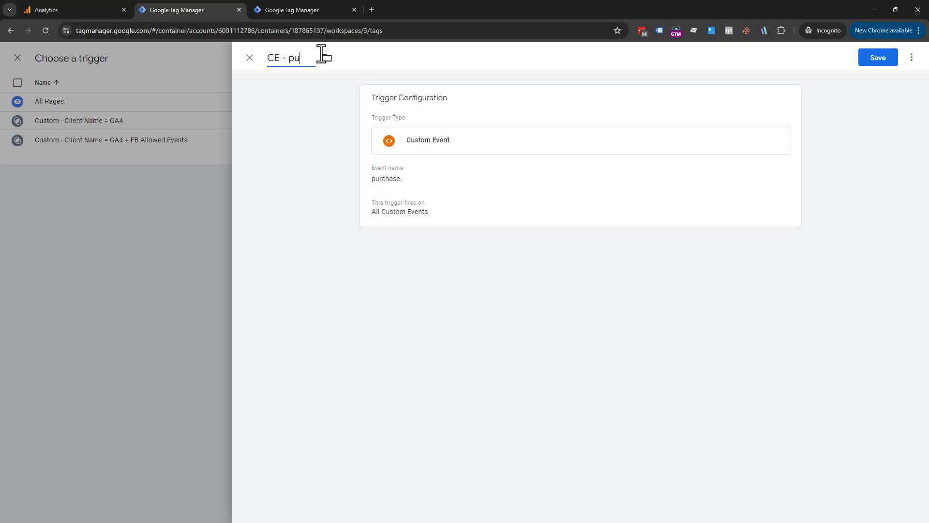
type("rchase")
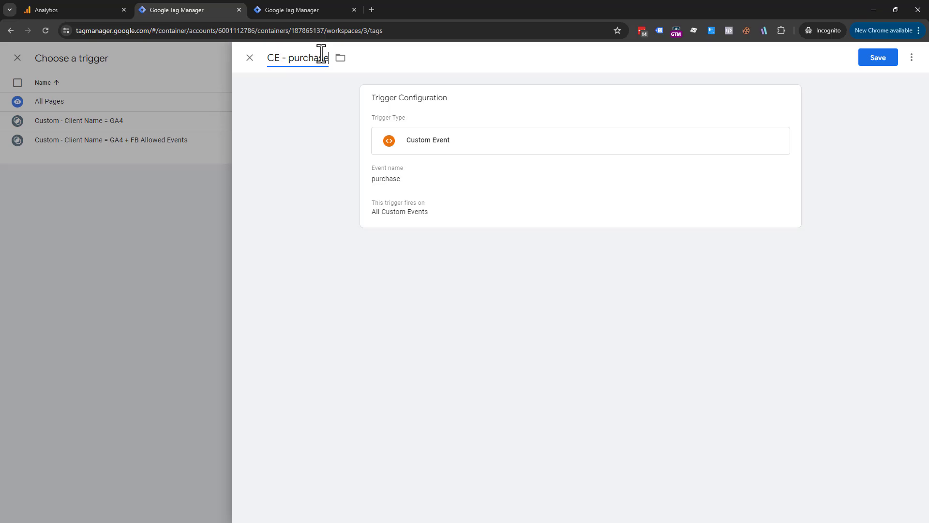
left_click(869, 62)
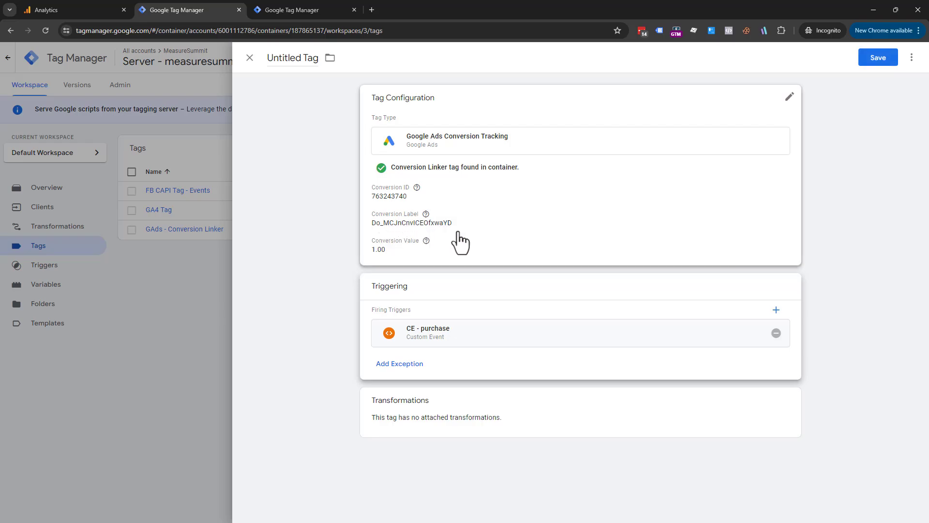
left_click(374, 130)
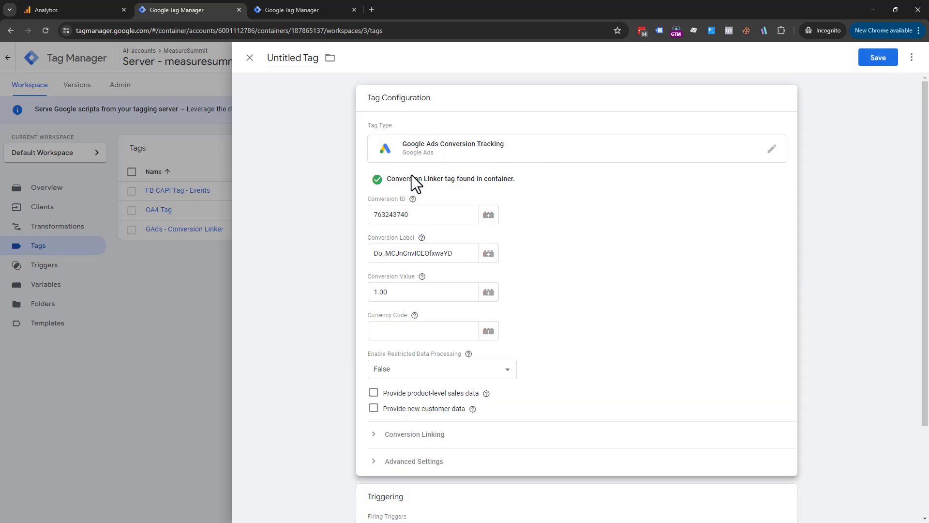
scroll(702, 334, "down", 2)
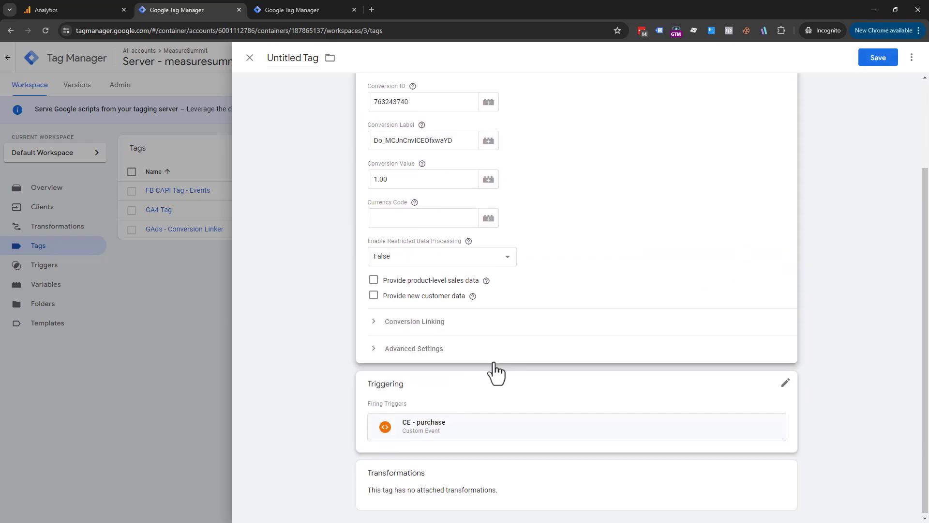
double_click(402, 184)
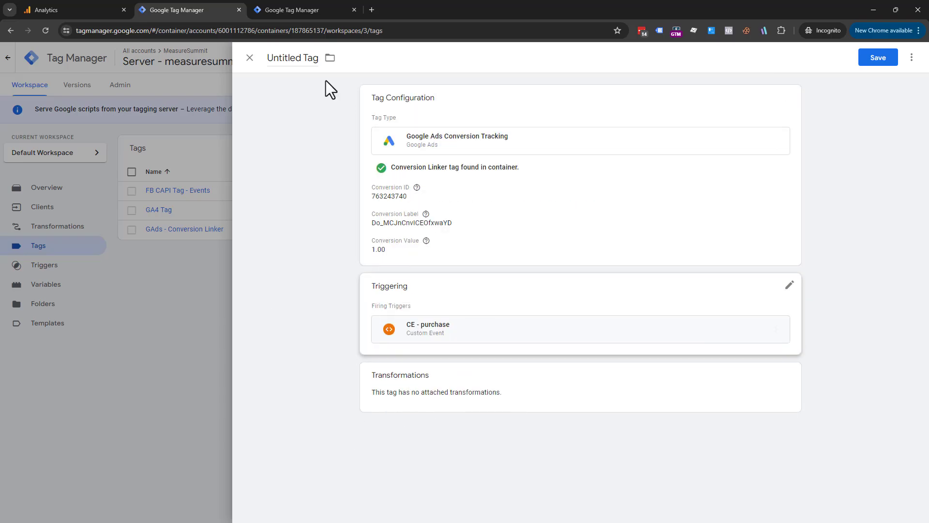
Step: Start the conversion tag's name with "Gads - Conversion Tracking ("
triple_click(283, 64)
type("Gads - Conv")
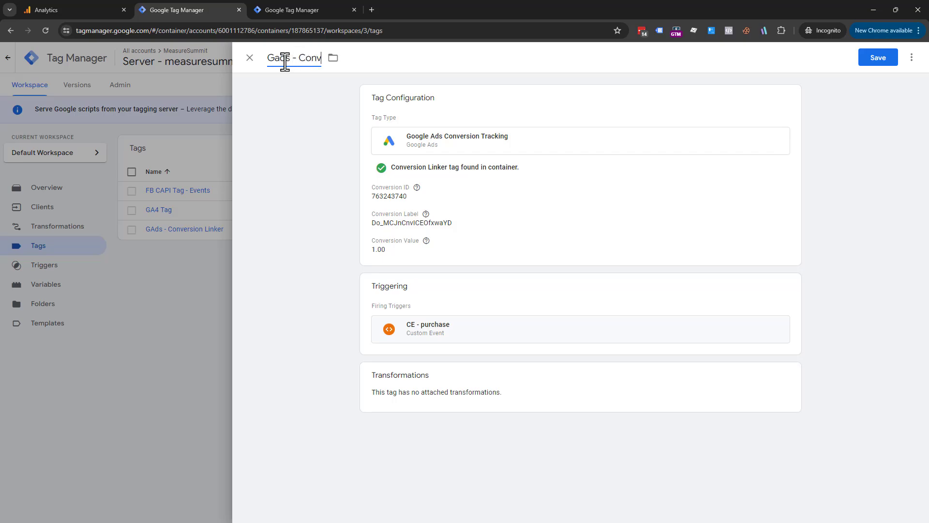
type("esrion")
key("BackSpace")
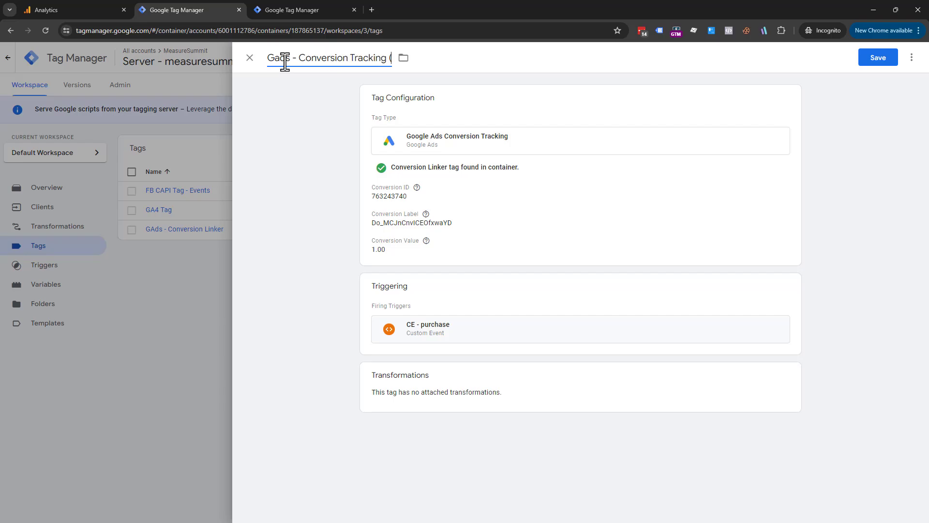
Step: Copy the conversion label into the tag's name, close the parenthesis after it and save the tag
left_click(383, 204)
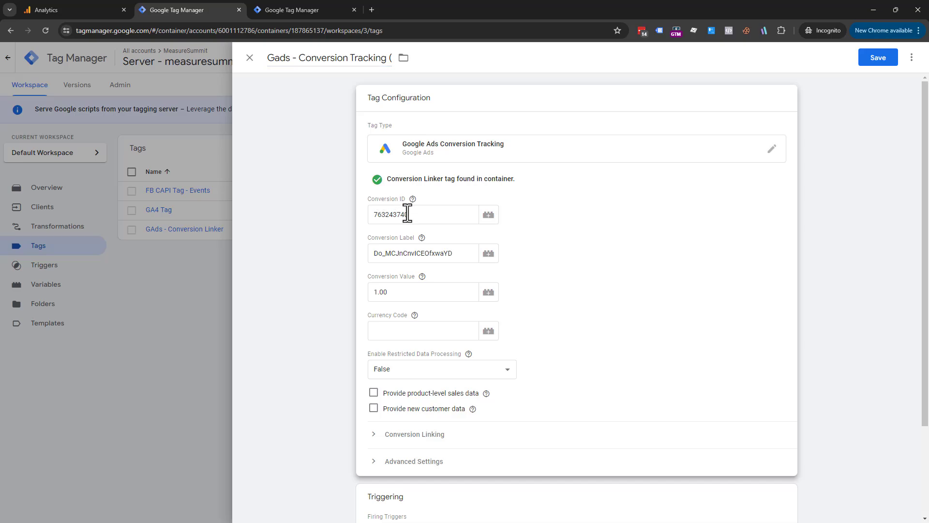
double_click(413, 251)
key("ctrl+c")
left_click(402, 59)
left_click(389, 58)
left_click(391, 58)
type("(")
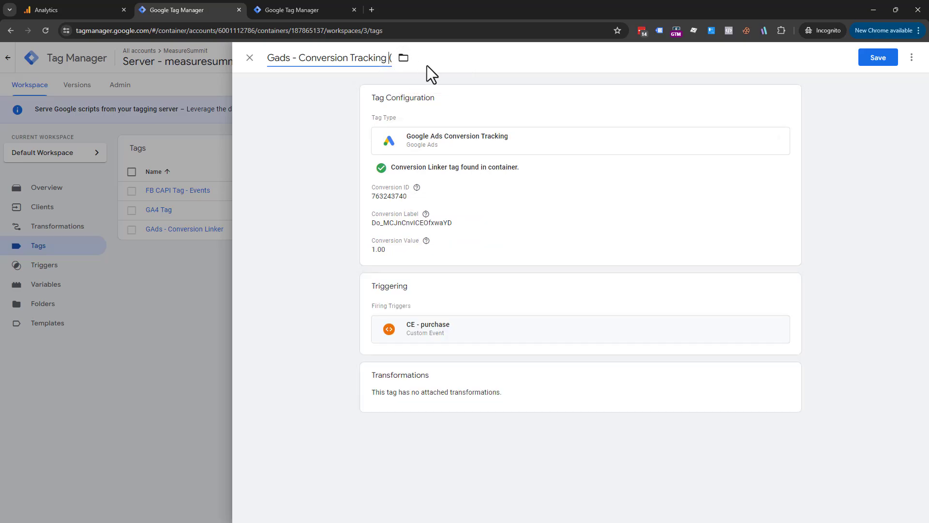
key("ctrl+v")
type(")")
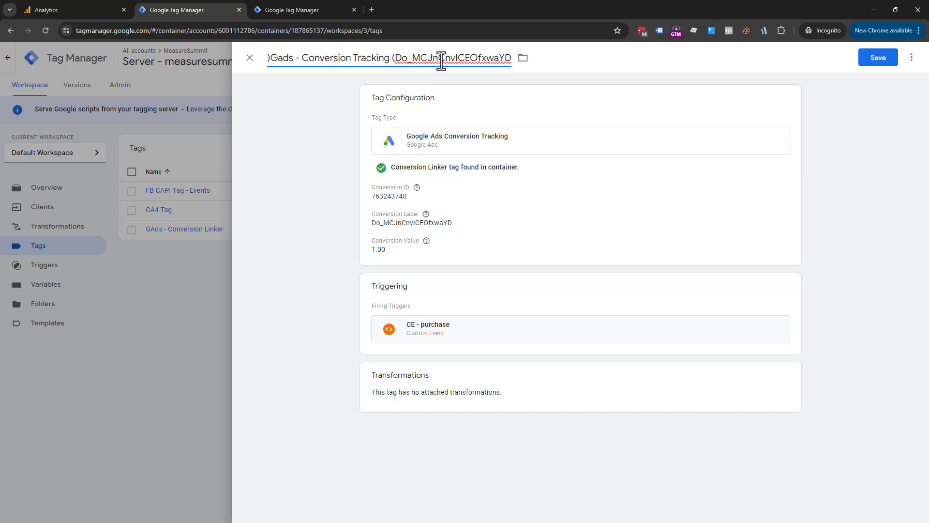
key("BackSpace")
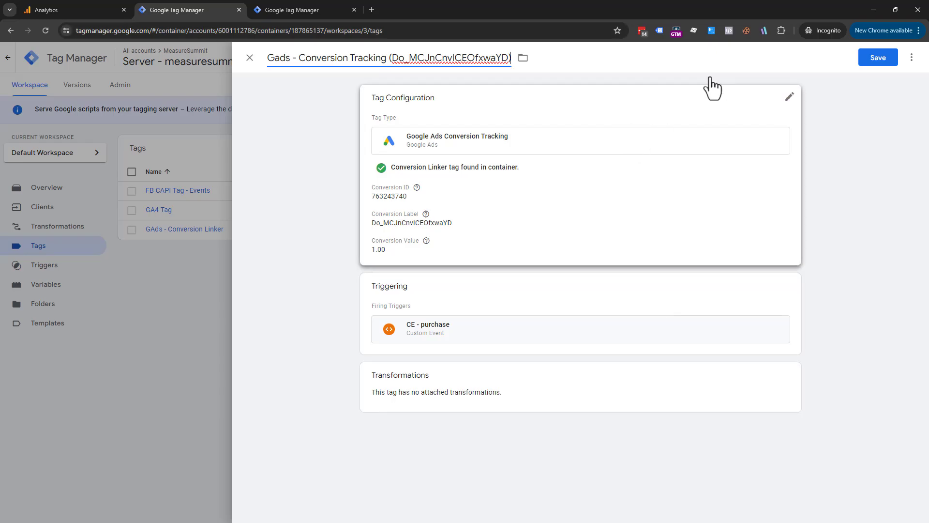
left_click(872, 56)
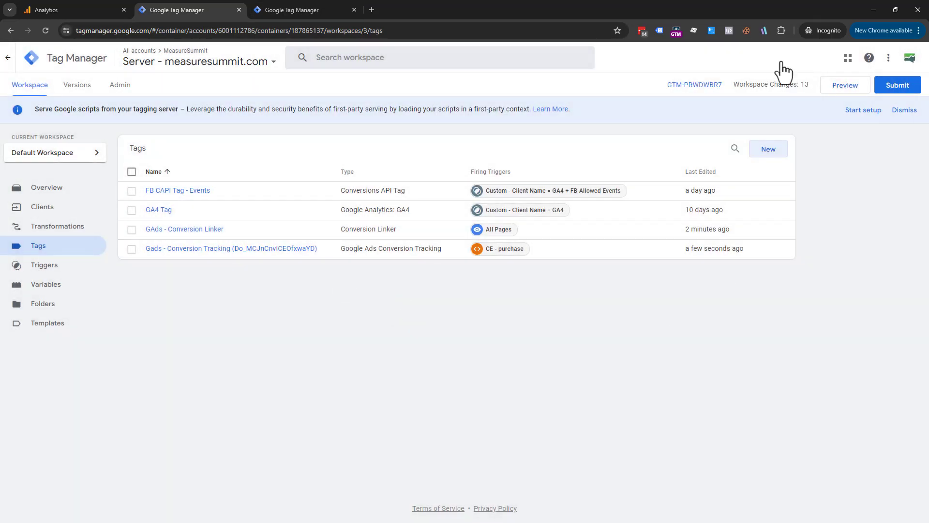
Step: Start preview mode for the server container and also for the web container
left_click(846, 87)
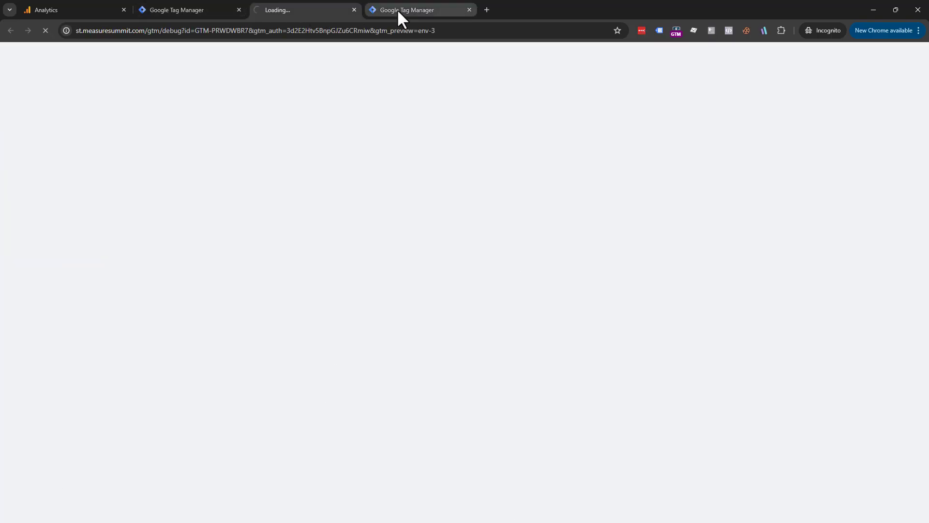
mouse_move(398, 11)
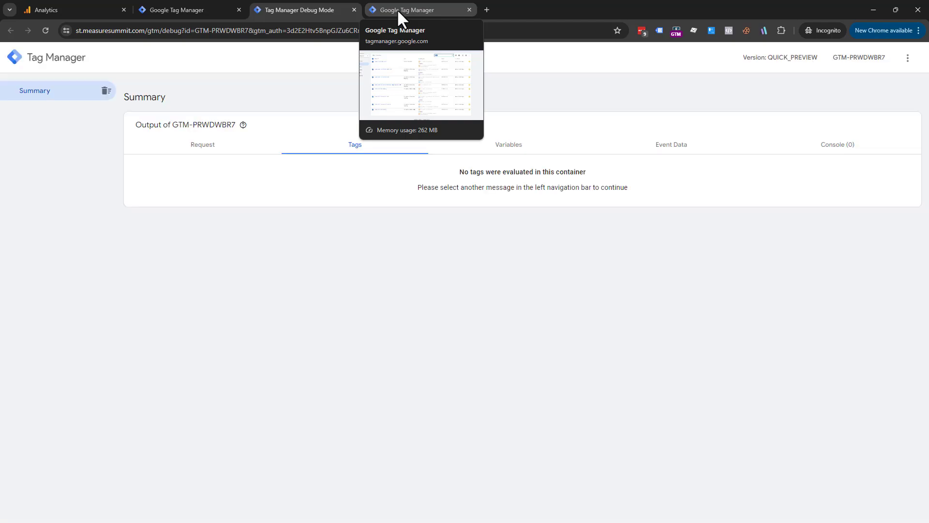
left_click(398, 10)
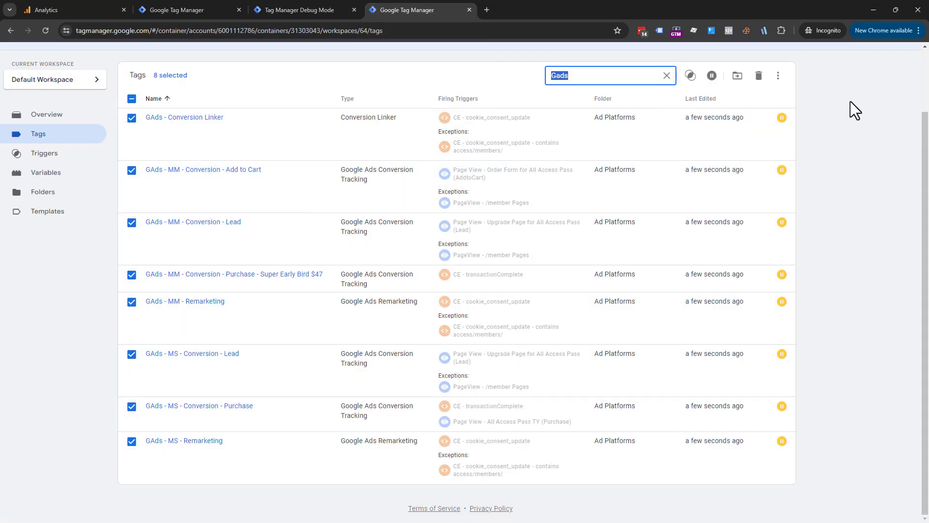
scroll(851, 101, "up", 2)
left_click(849, 88)
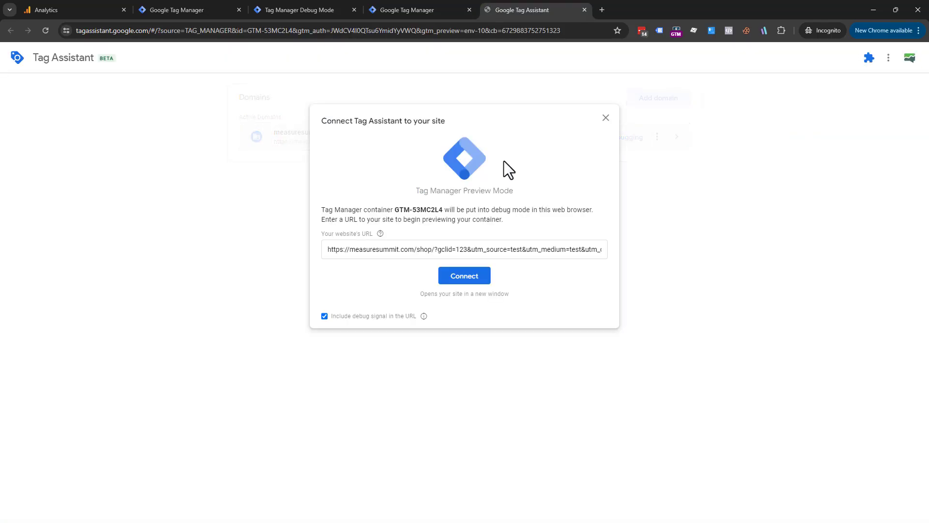
Step: Set the gclid parameter in the shop page's preview URL to 456, connect Tag Assistant to the site and continue to the debug view
left_click_drag(463, 250, 468, 250)
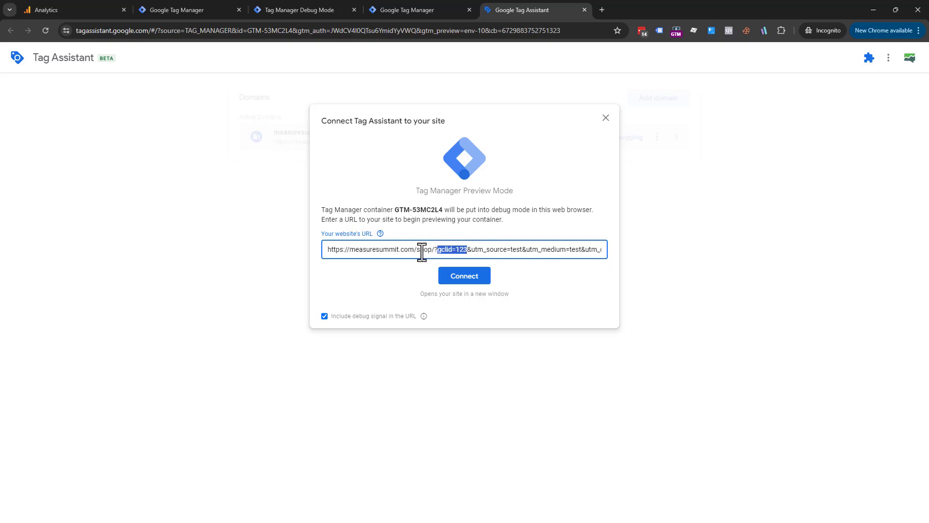
left_click_drag(401, 250, 468, 250)
left_click(468, 250)
key("BackSpace")
key("BackSpace")
key("BackSpace")
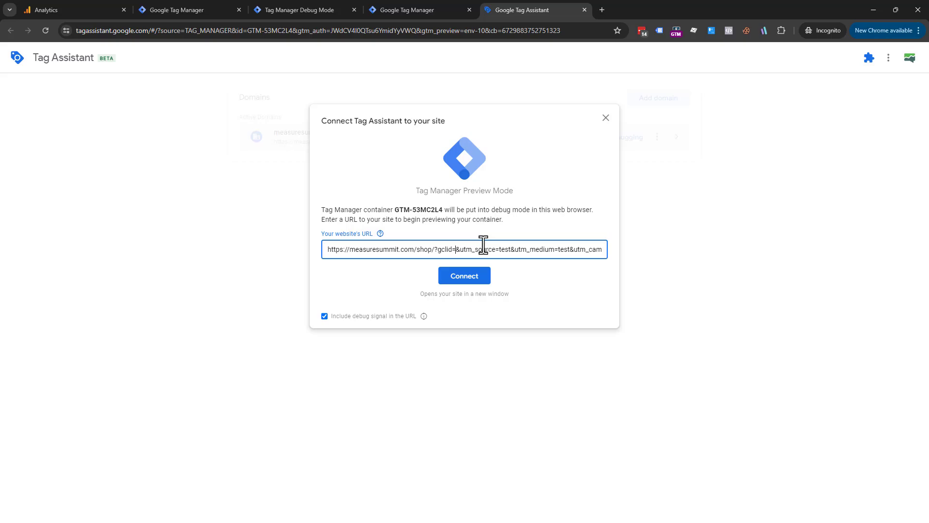
type("456")
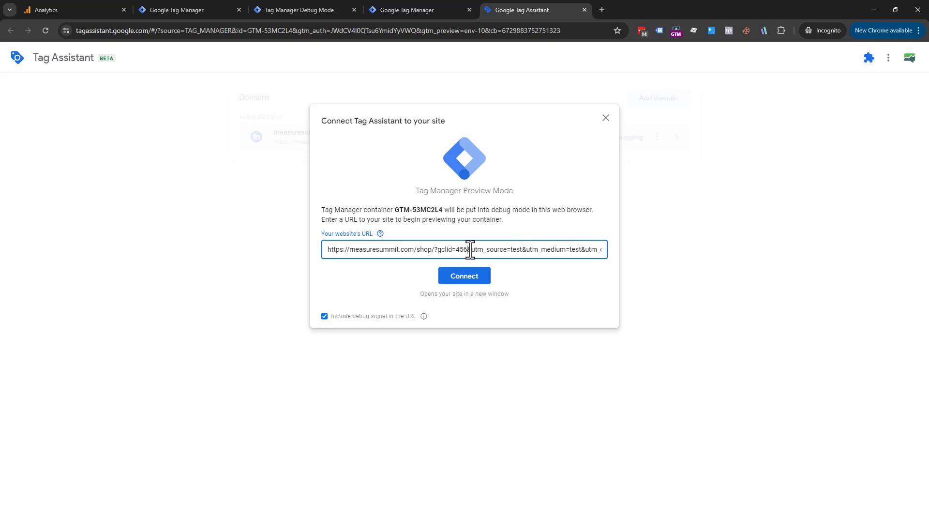
left_click_drag(467, 250, 440, 249)
left_click(482, 276)
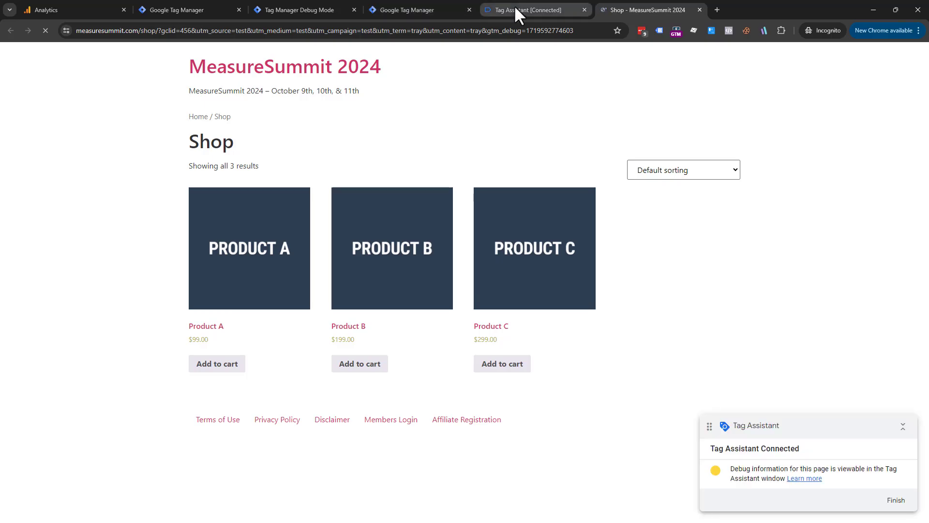
left_click(515, 9)
left_click(477, 237)
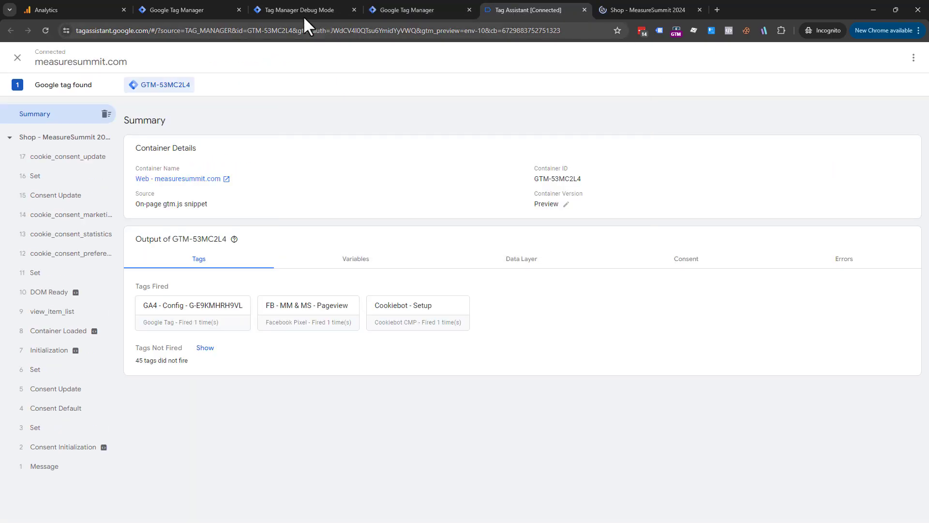
Step: Check in the server container's debug view which tags fire on the first page_view and scroll events
left_click(303, 14)
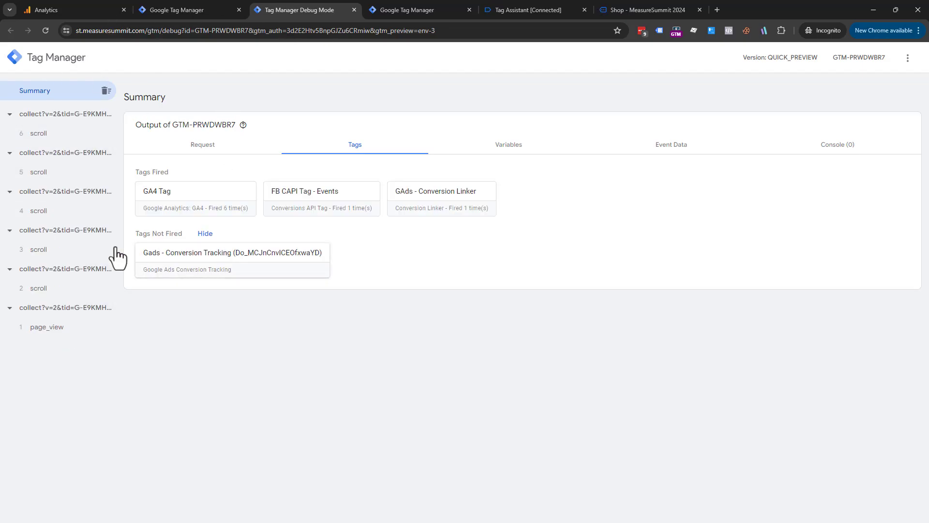
left_click(50, 328)
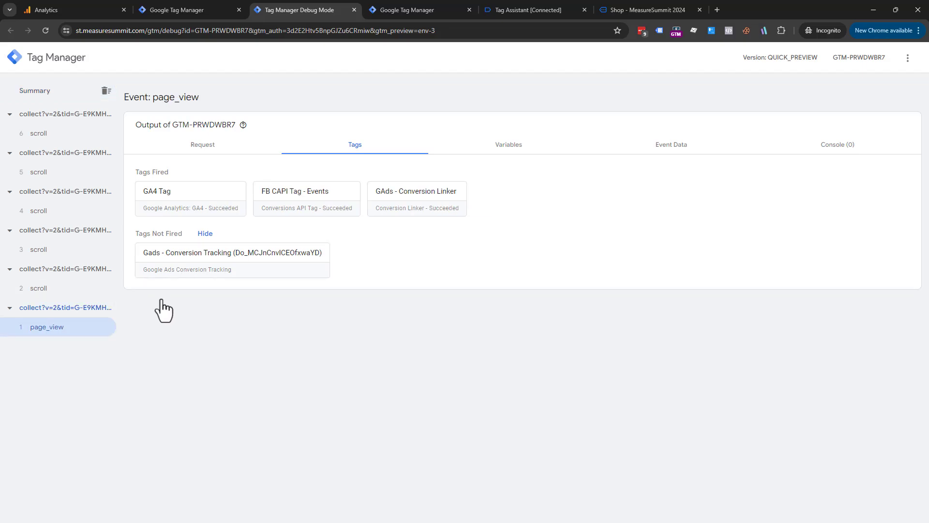
left_click(60, 288)
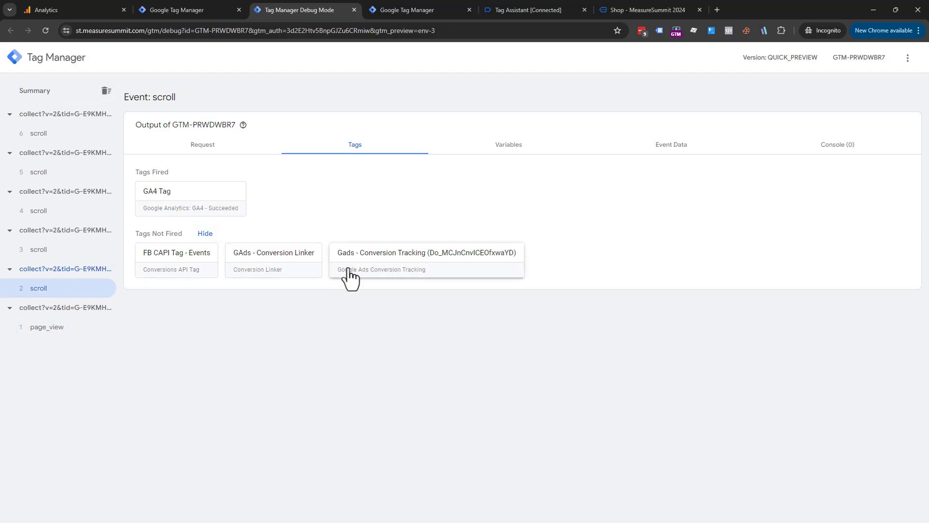
left_click(32, 328)
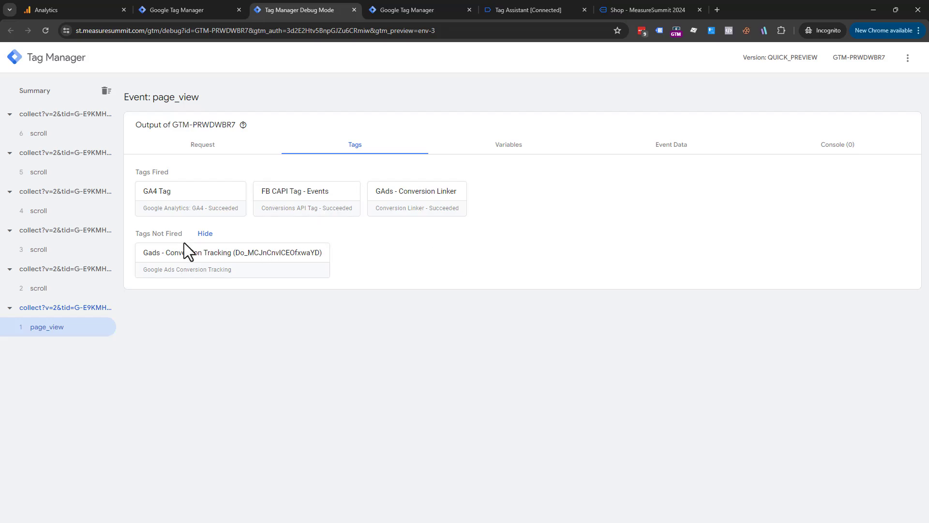
Step: Add Product C to the shop cart and proceed to checkout
left_click(644, 13)
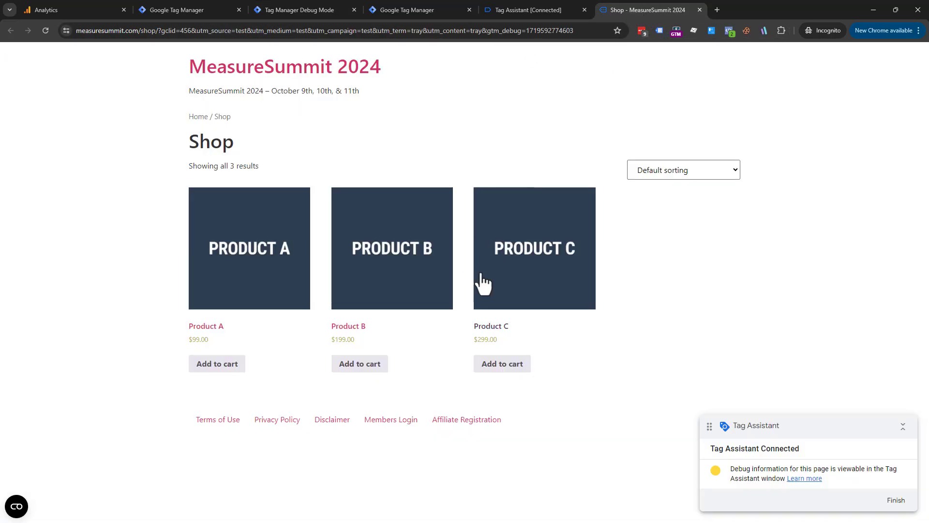
left_click(503, 364)
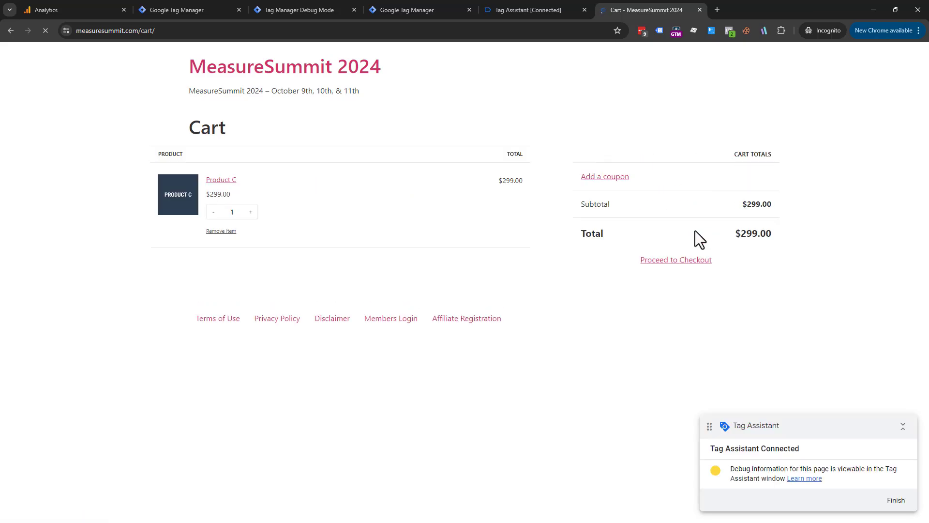
left_click(693, 261)
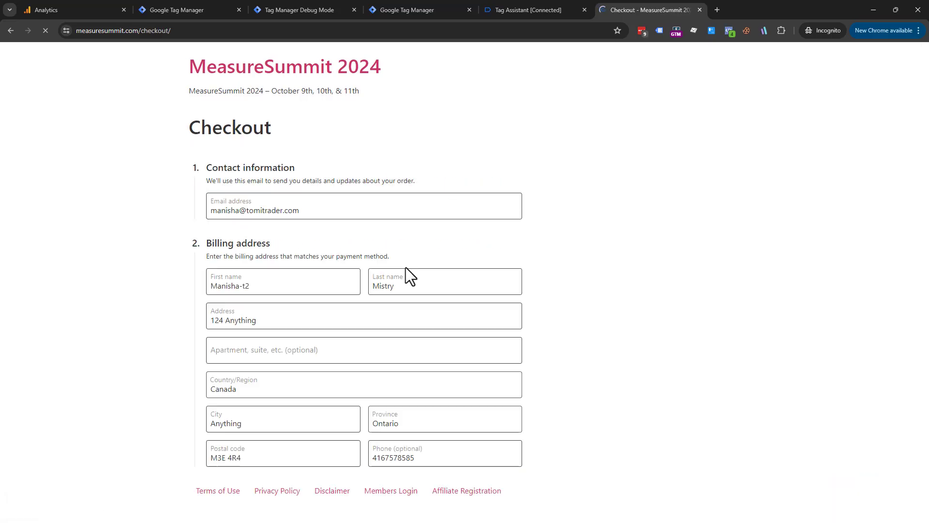
Step: Change the suffix of the billing first name to "t3" at checkout and place the cash-on-delivery order
scroll(407, 276, "down", 1)
scroll(409, 326, "down", 3)
scroll(272, 189, "up", 3)
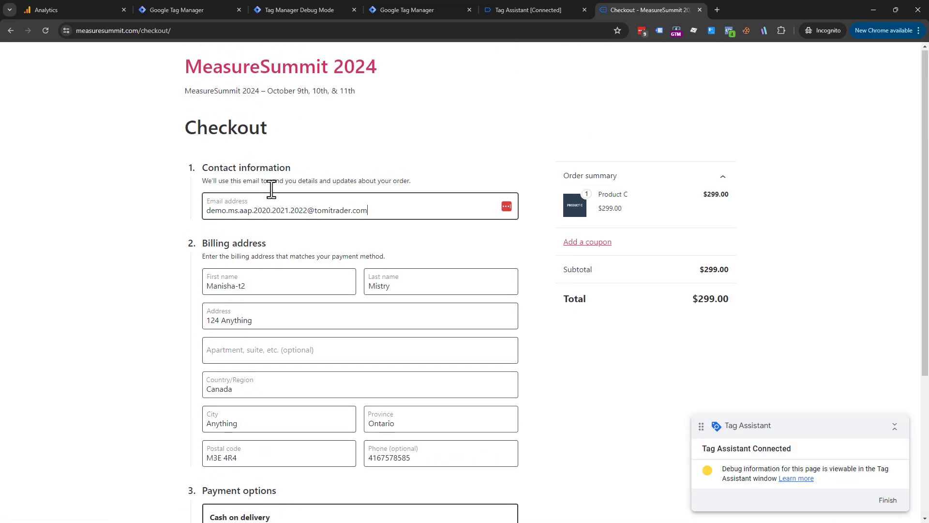
left_click(262, 285)
type("=")
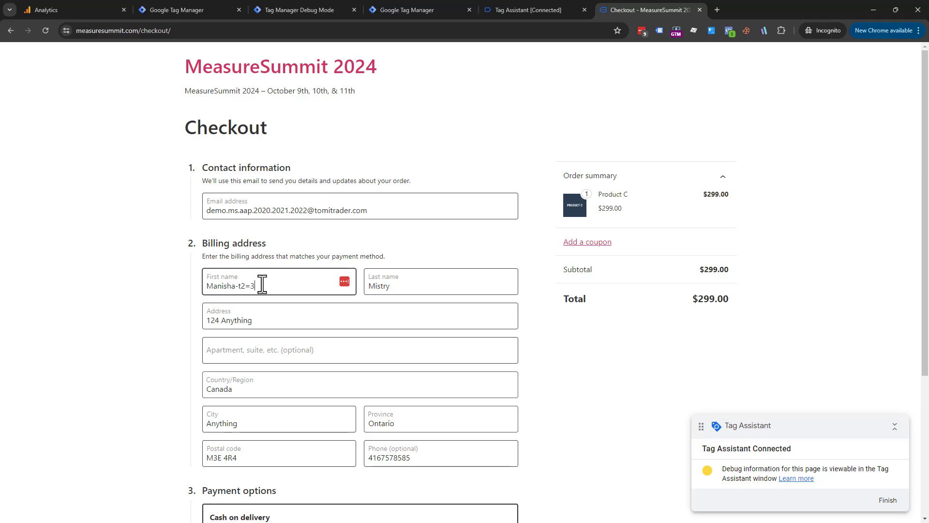
type("3")
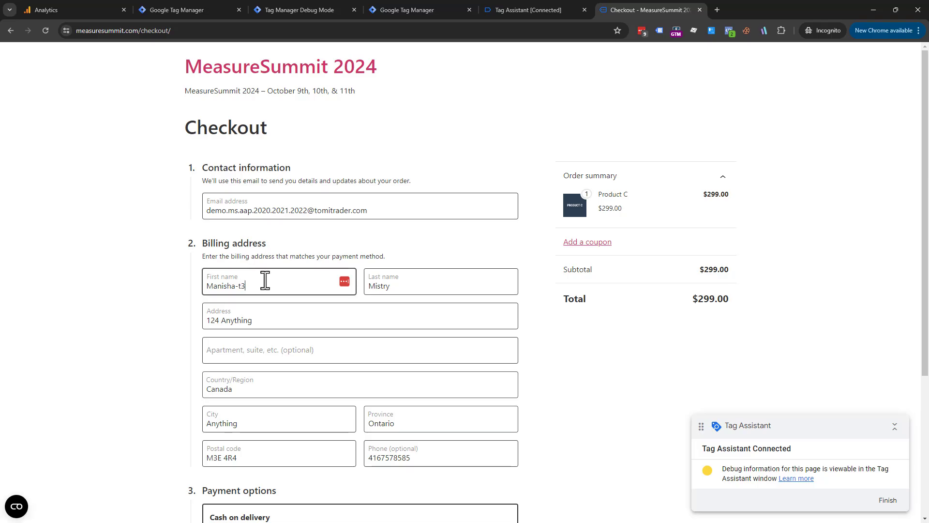
scroll(382, 263, "down", 4)
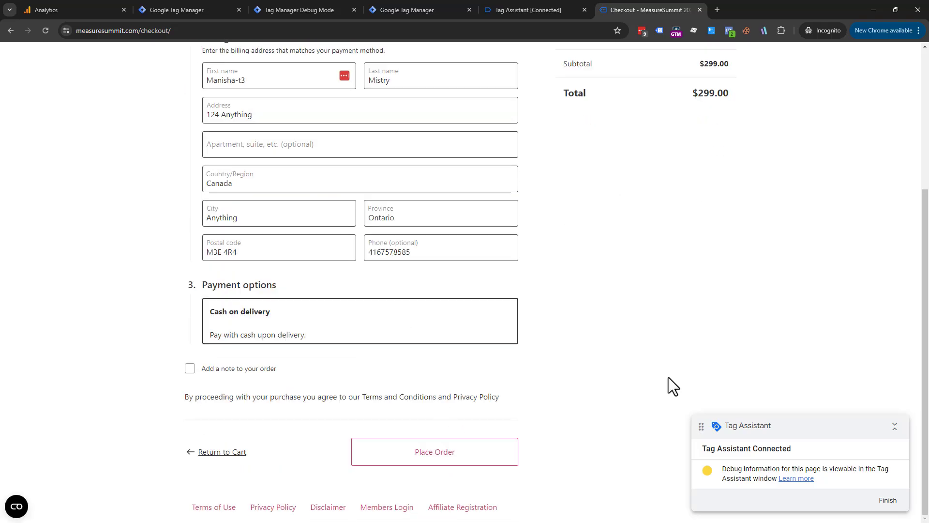
left_click(436, 460)
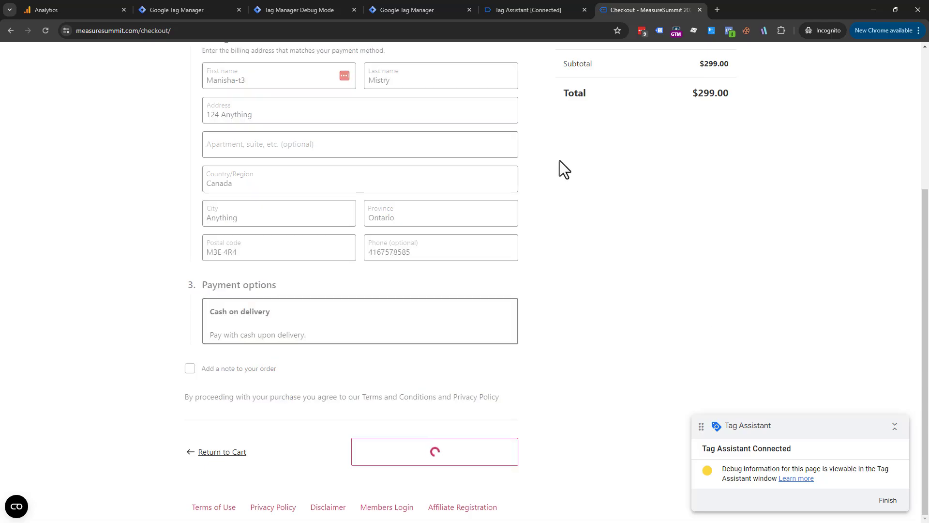
Step: Inspect the web container's latest purchase event in Tag Assistant and view the details of the GA4 - purchase (woocomm) tag
left_click(276, 9)
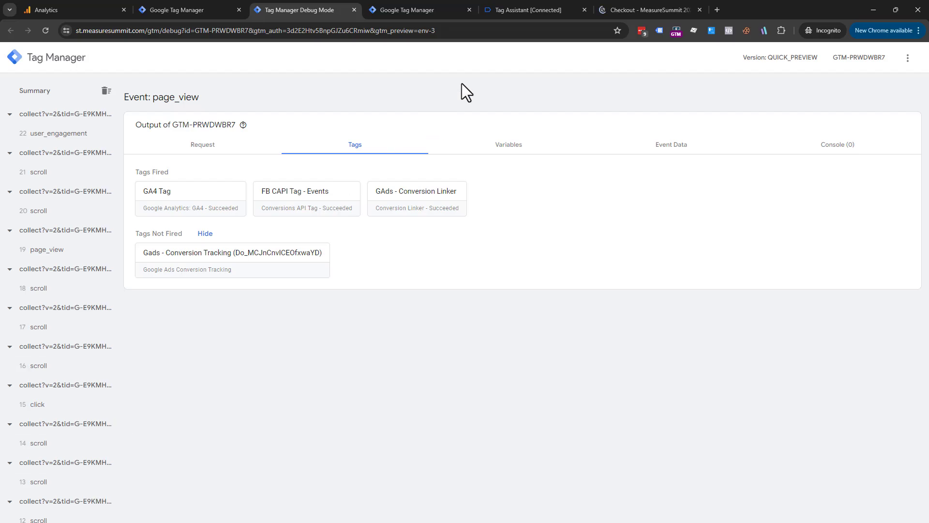
left_click(614, 8)
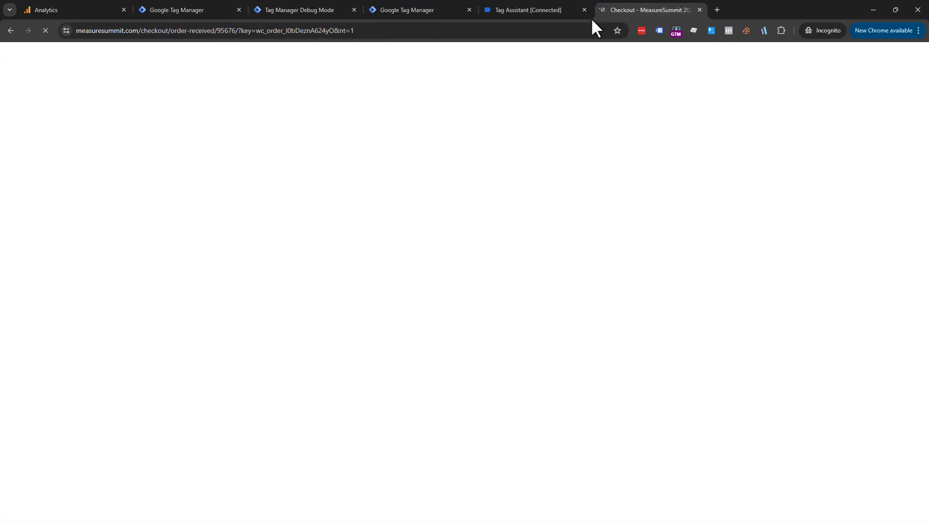
left_click(531, 8)
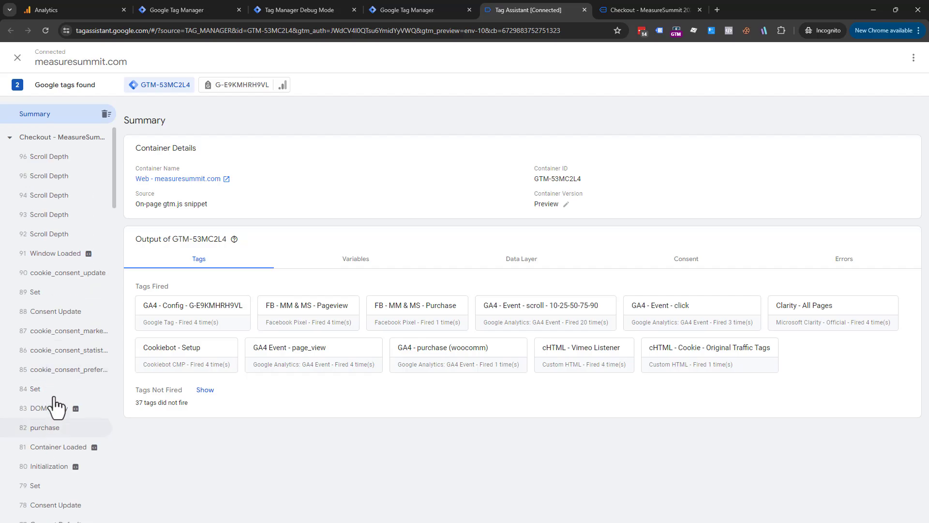
scroll(63, 317, "down", 4)
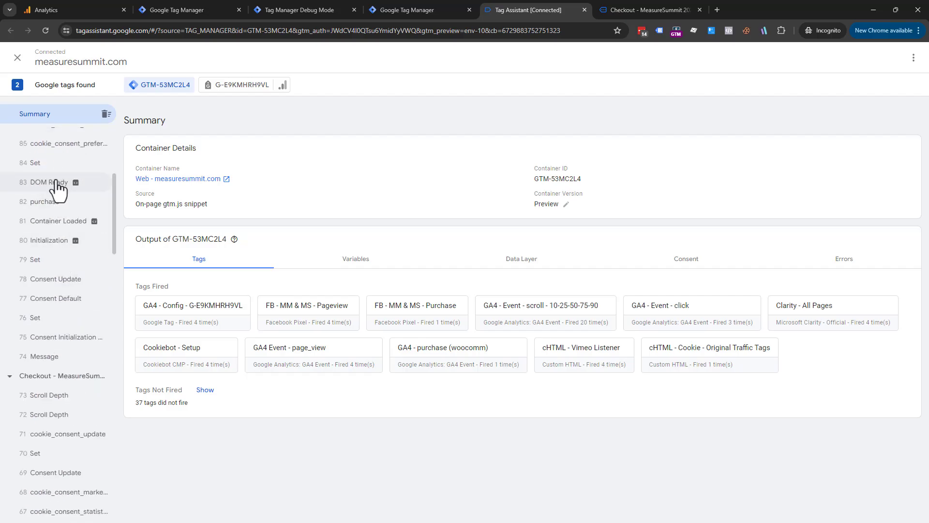
left_click(81, 205)
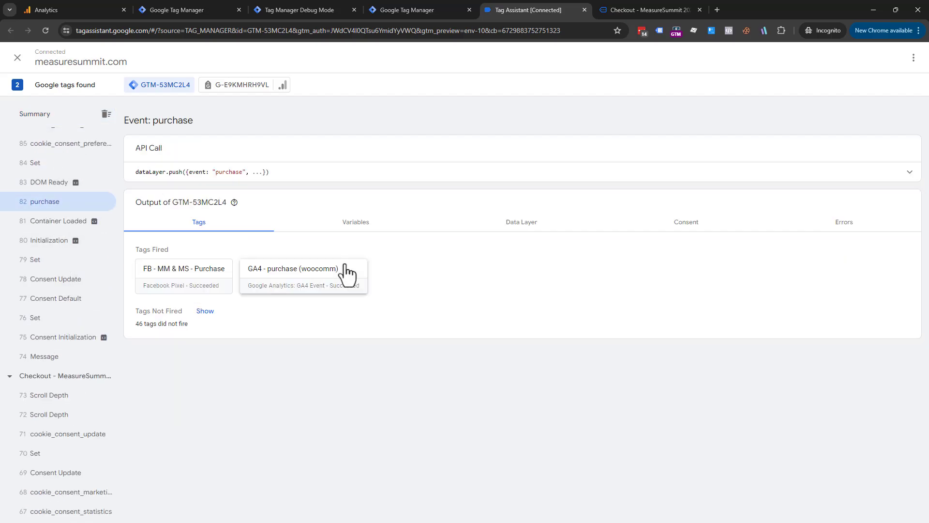
left_click(291, 285)
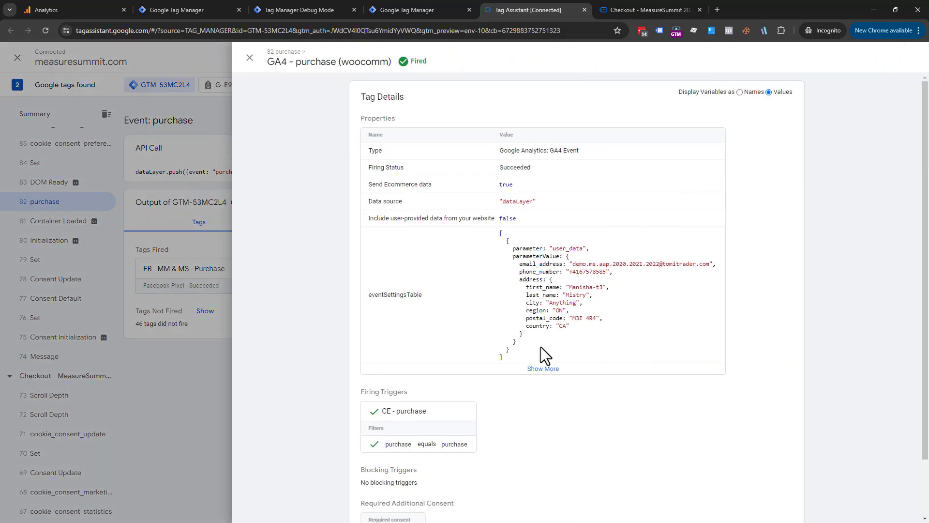
Step: Check which tags fire on the server container's purchase event and inspect the Google Ads conversion tag's outgoing googletagmanager.com request
left_click(296, 7)
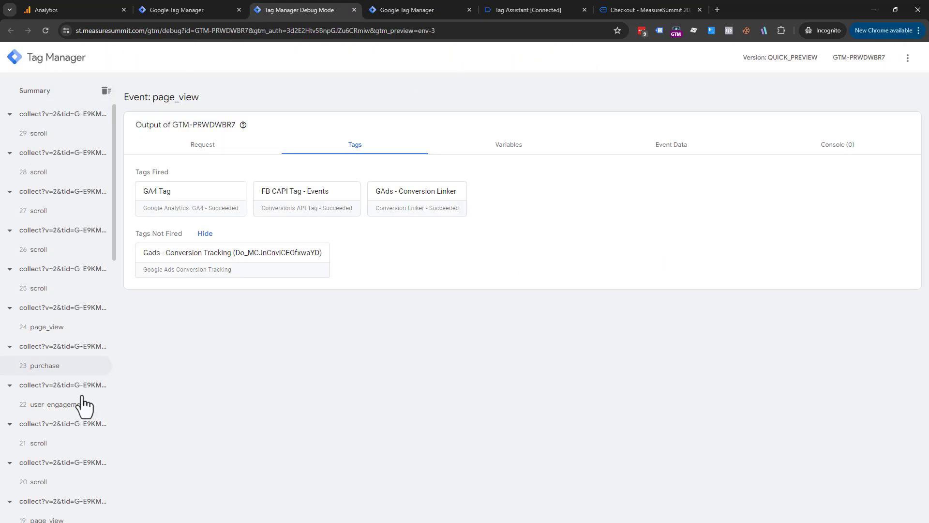
left_click(62, 369)
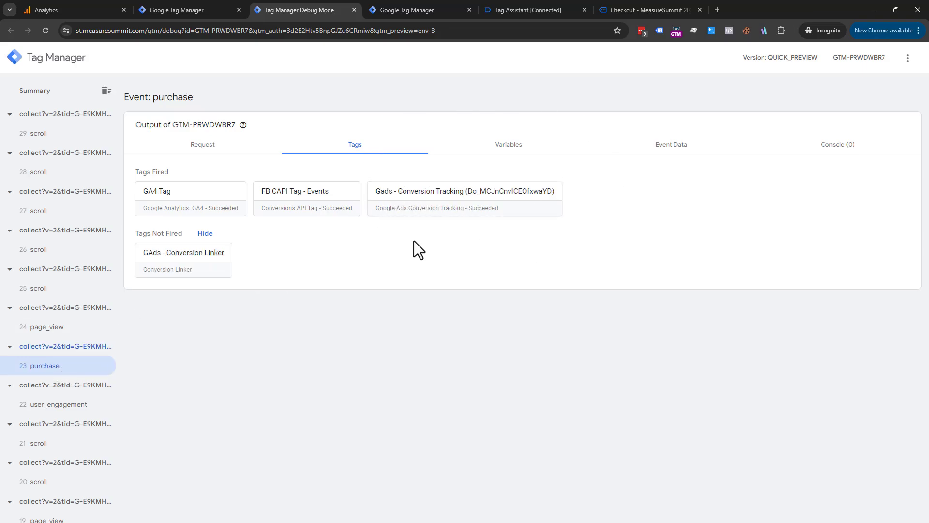
left_click(520, 214)
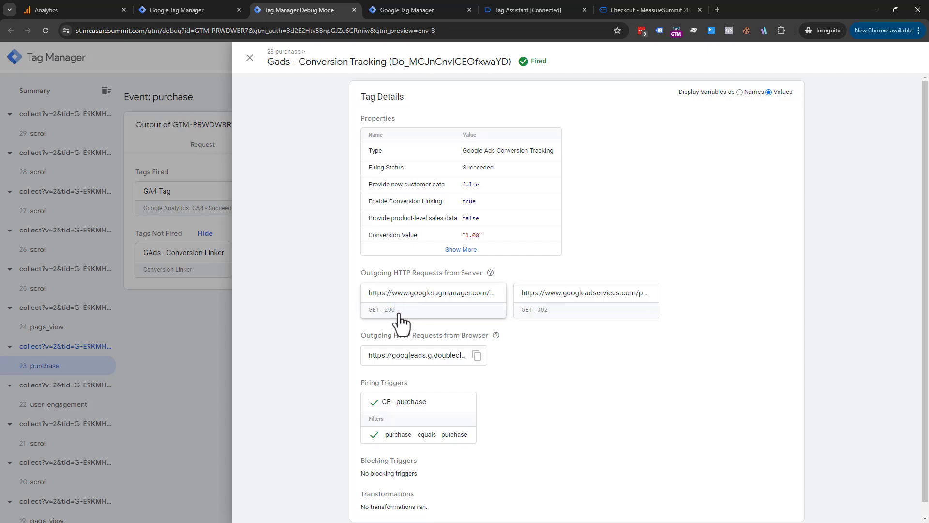
left_click(414, 308)
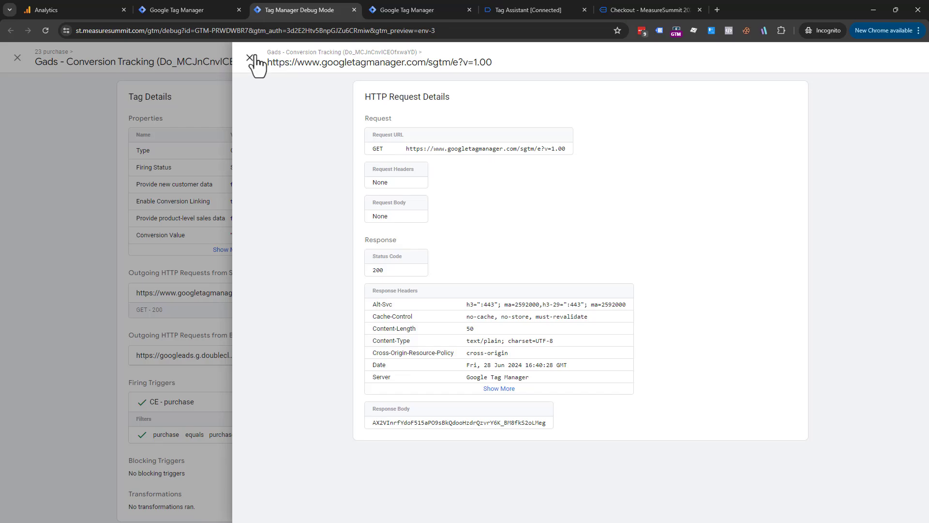
left_click(250, 58)
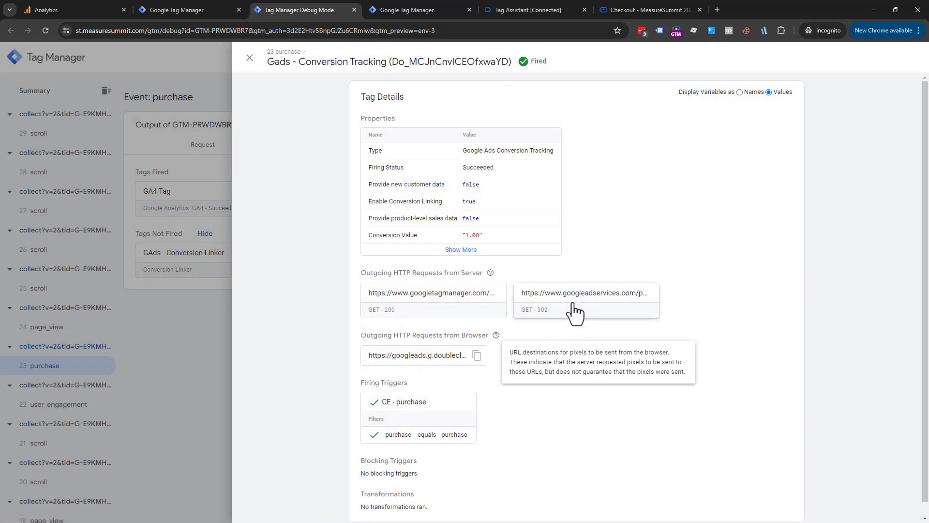
Step: Examine the conversion tag's outgoing googleadservices.com request and search its URL for the "em" parameter
left_click(575, 312)
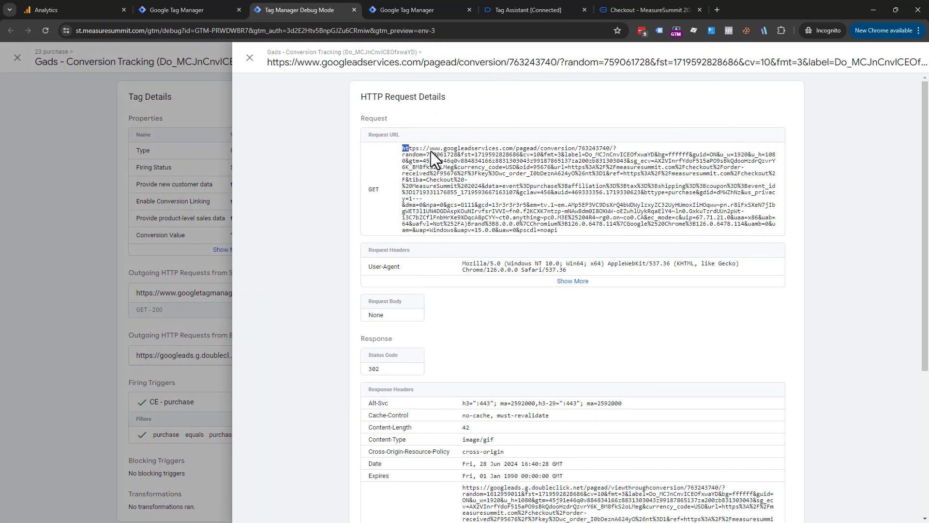
left_click_drag(431, 151, 586, 233)
left_click(496, 211)
left_click_drag(416, 155, 600, 235)
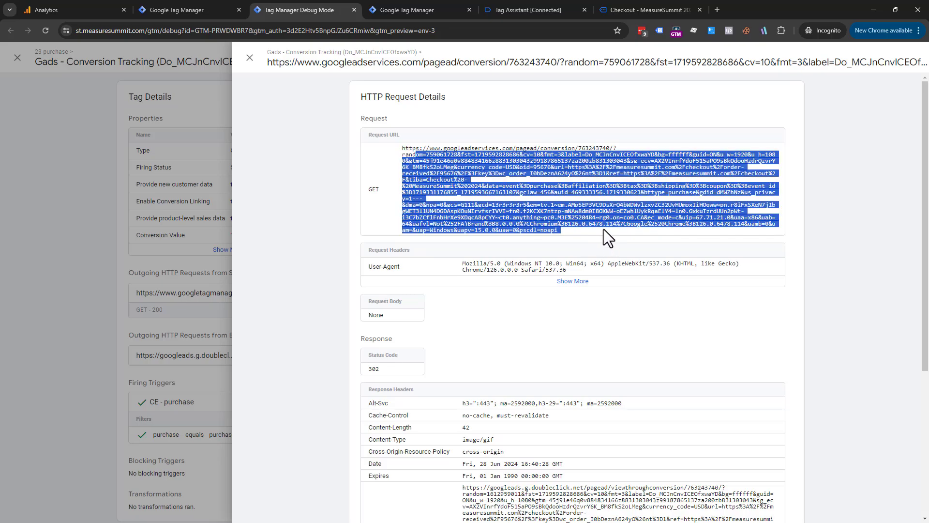
left_click(603, 228)
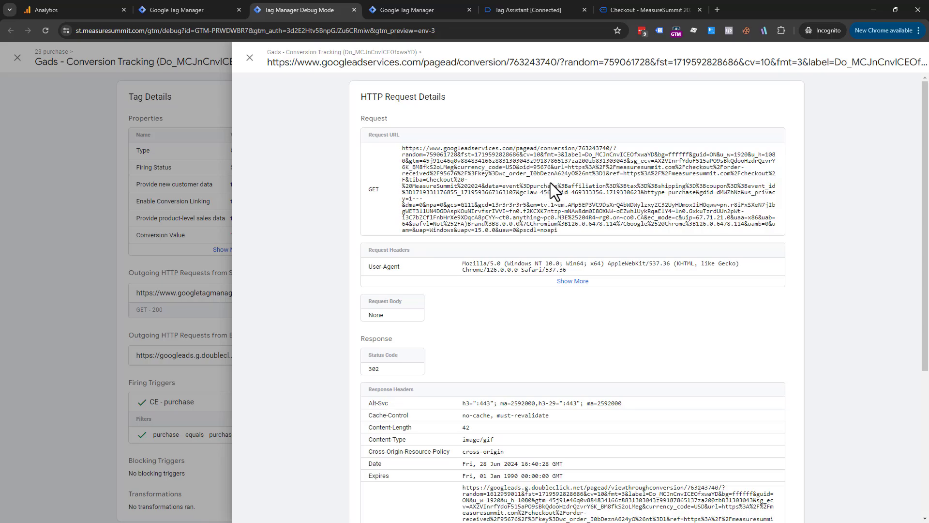
key("ctrl+f")
type("ph")
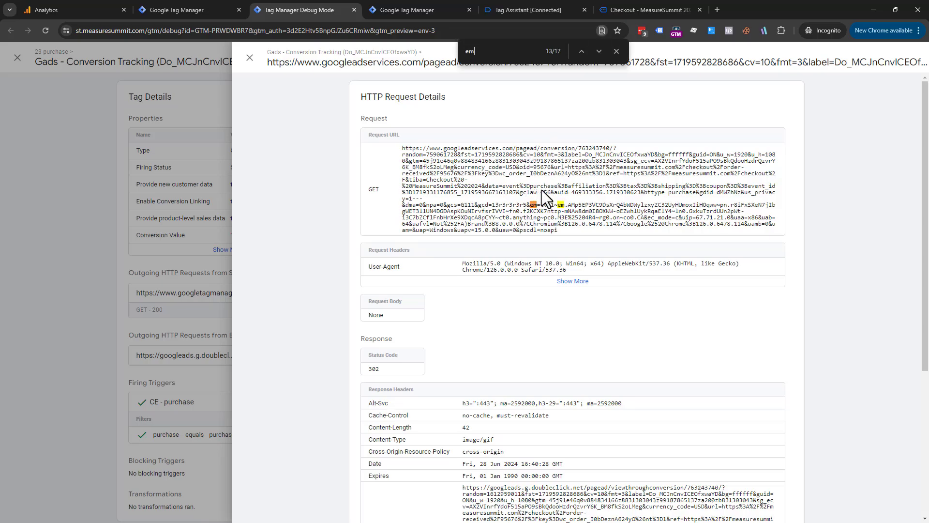
Step: Review the user_data object in the purchase event's event data in the server container
left_click(250, 58)
left_click(247, 59)
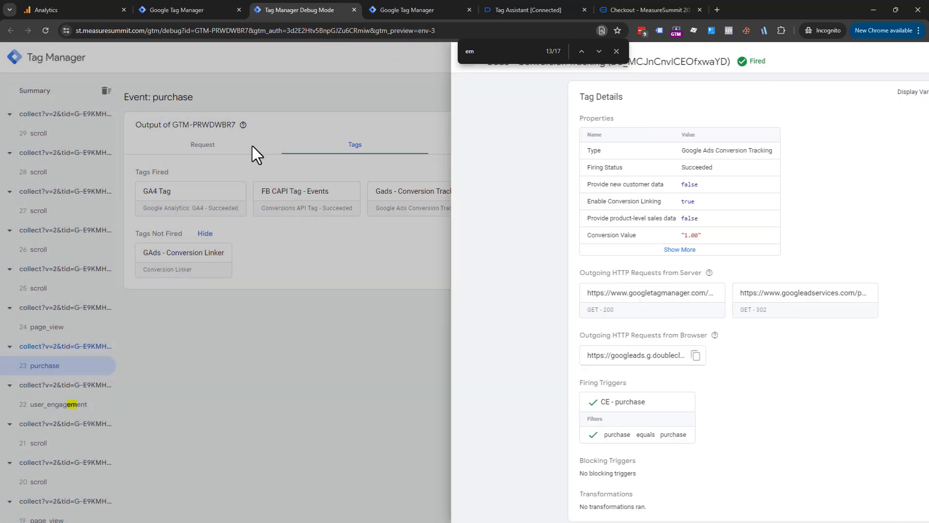
left_click(688, 146)
scroll(521, 250, "down", 10)
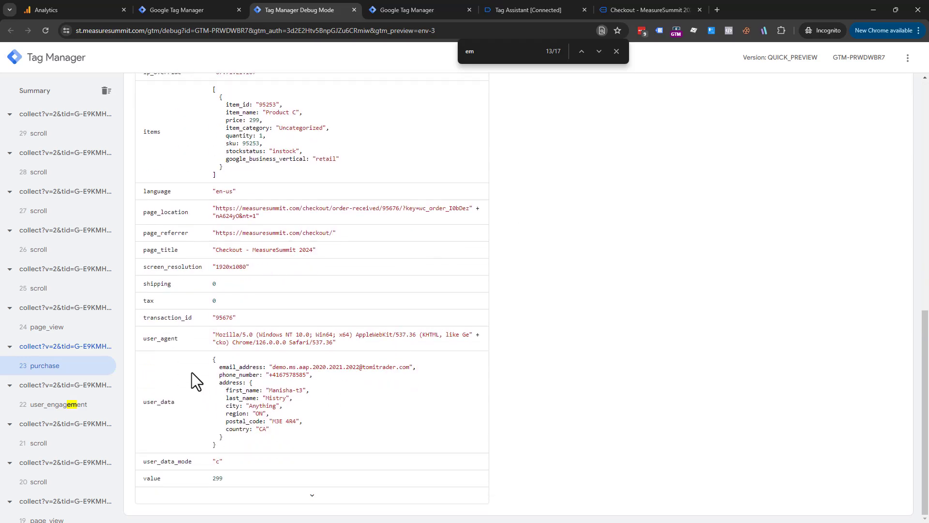
left_click_drag(212, 359, 290, 447)
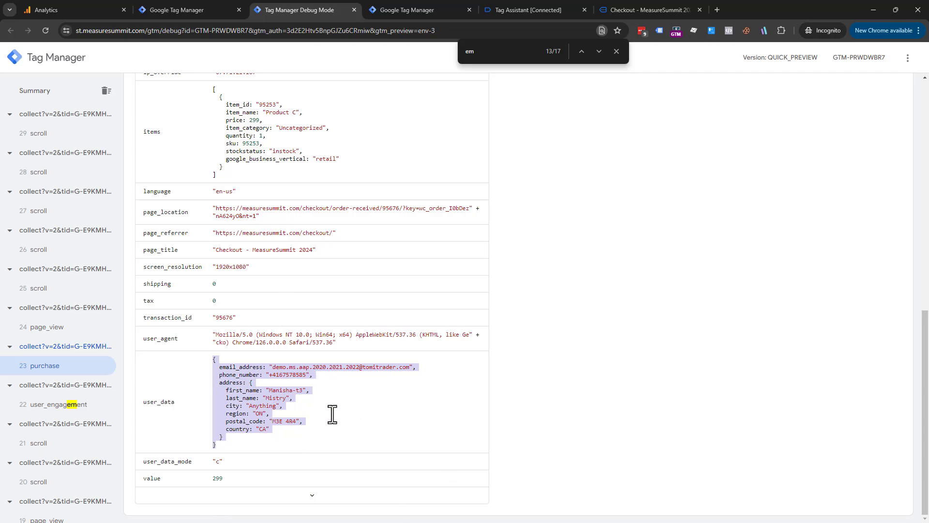
scroll(312, 384, "up", 10)
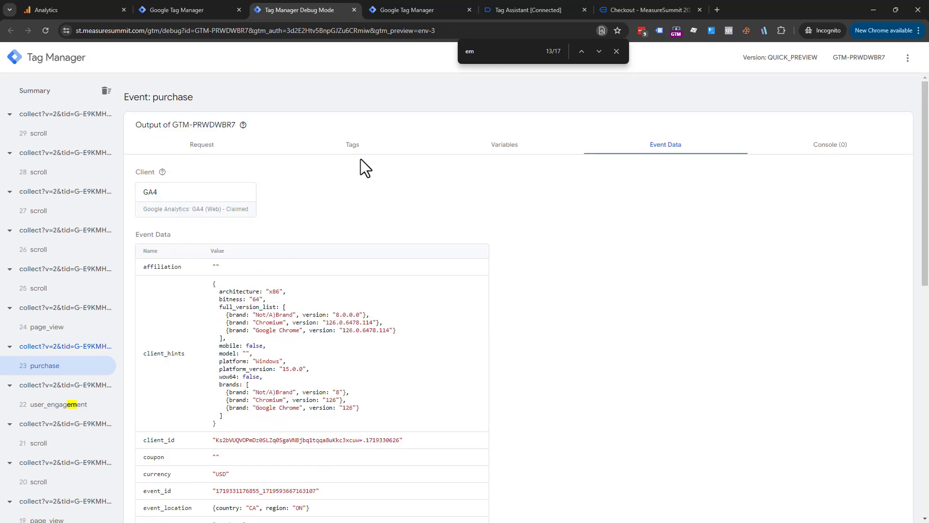
Step: Reopen the Google Ads conversion tag's googleadservices.com request and search its URL for the hashed user data parameters "em", "pn" and "ln"
left_click(340, 151)
left_click(472, 210)
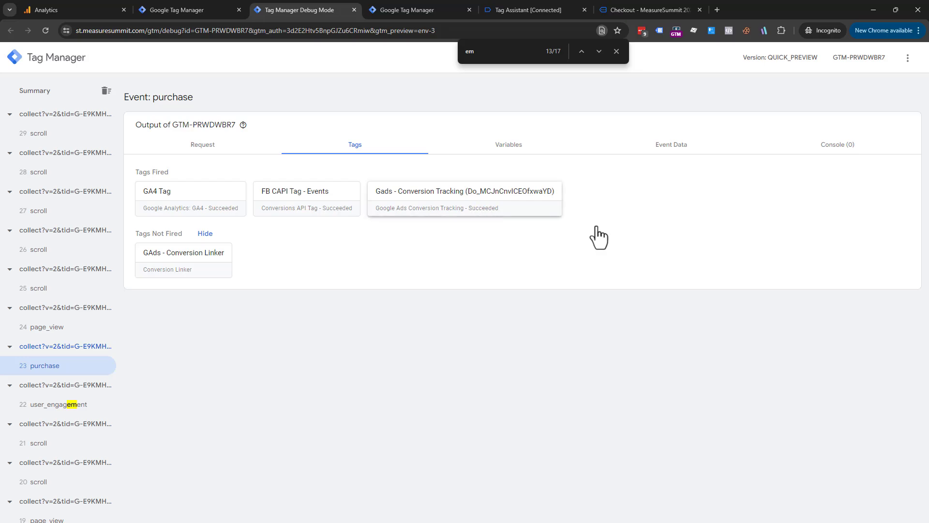
left_click(594, 308)
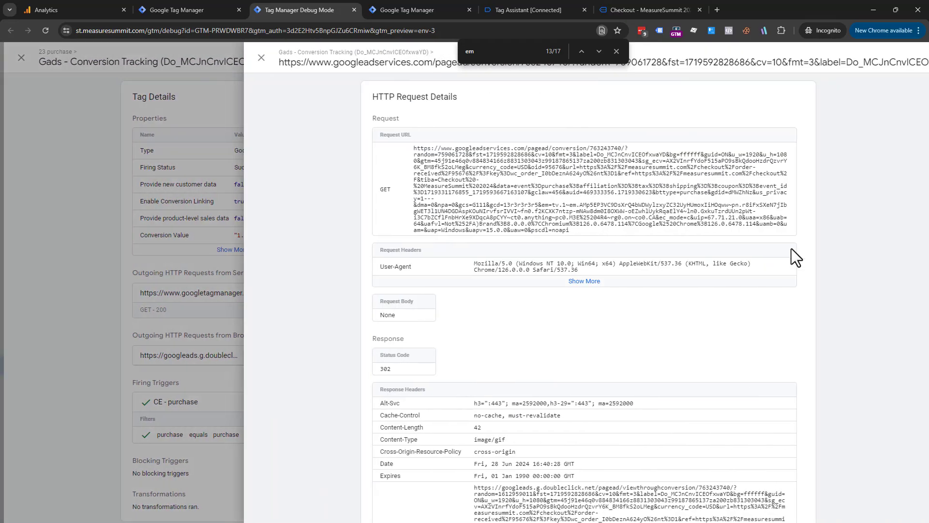
left_click_drag(573, 204, 686, 206)
left_click(498, 61)
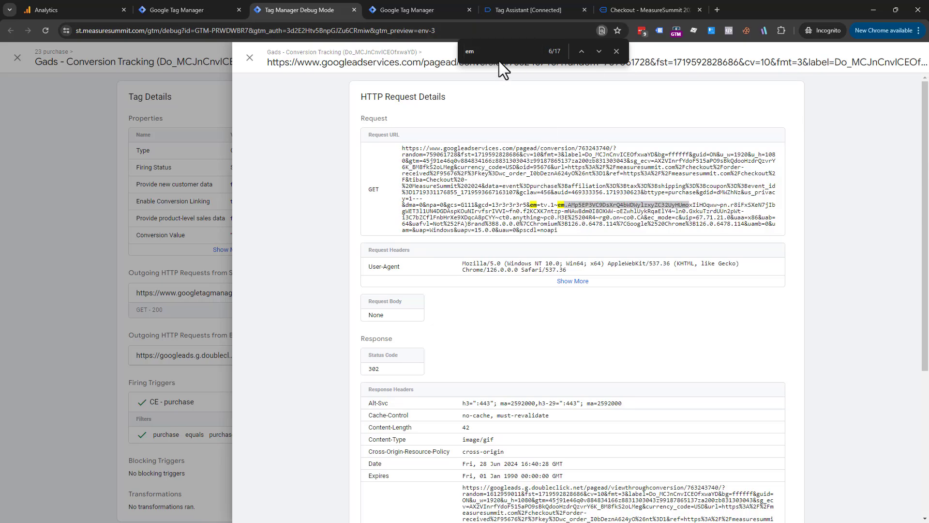
double_click(502, 53)
type("pn")
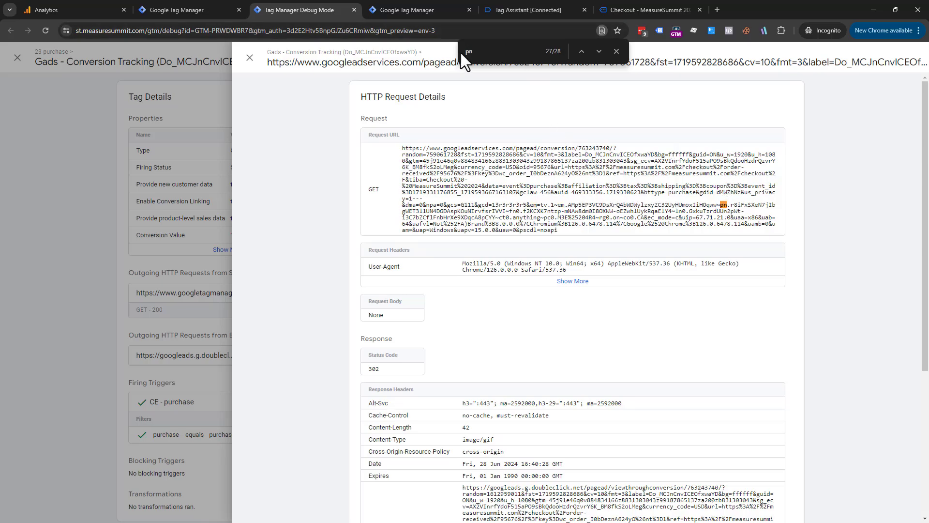
double_click(485, 51)
Step: Close the request and tag details and review the purchase event's event data again, down to user_data and value
left_click(250, 58)
left_click(250, 60)
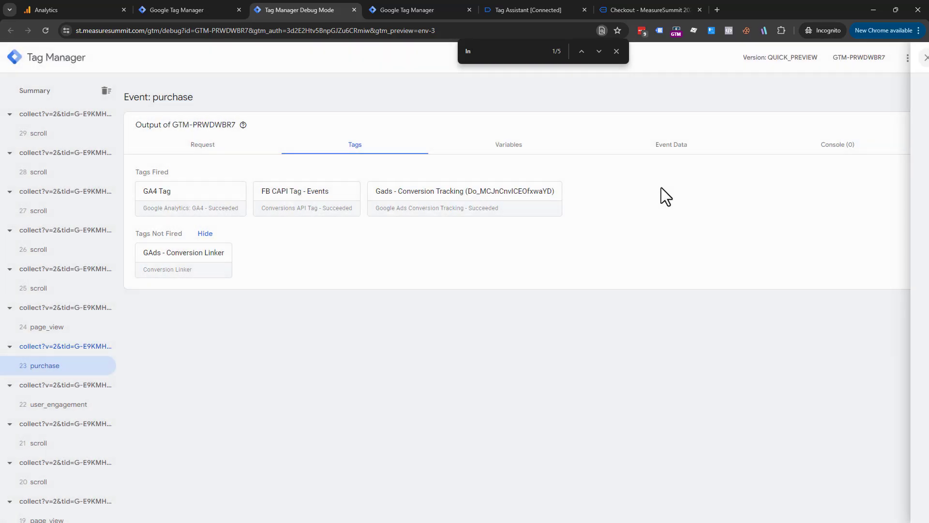
left_click(649, 148)
scroll(517, 339, "down", 10)
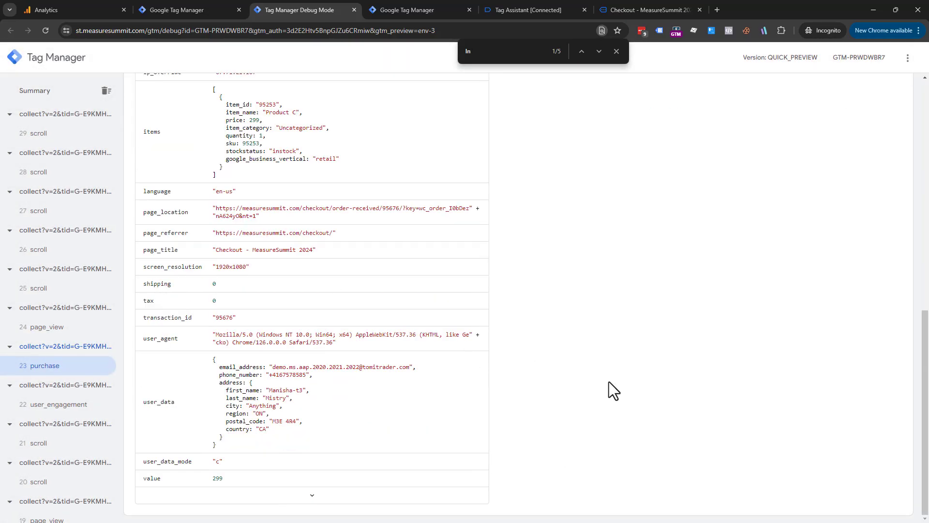
scroll(825, 317, "up", 10)
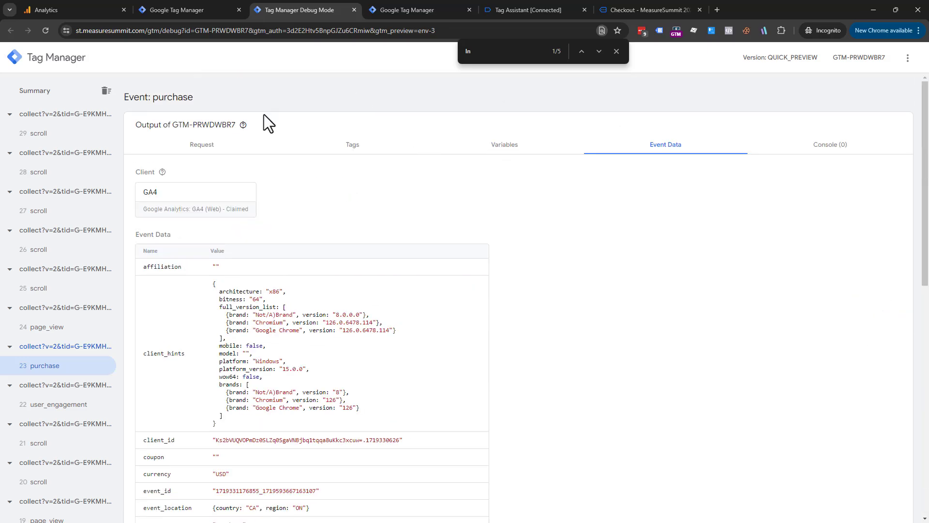